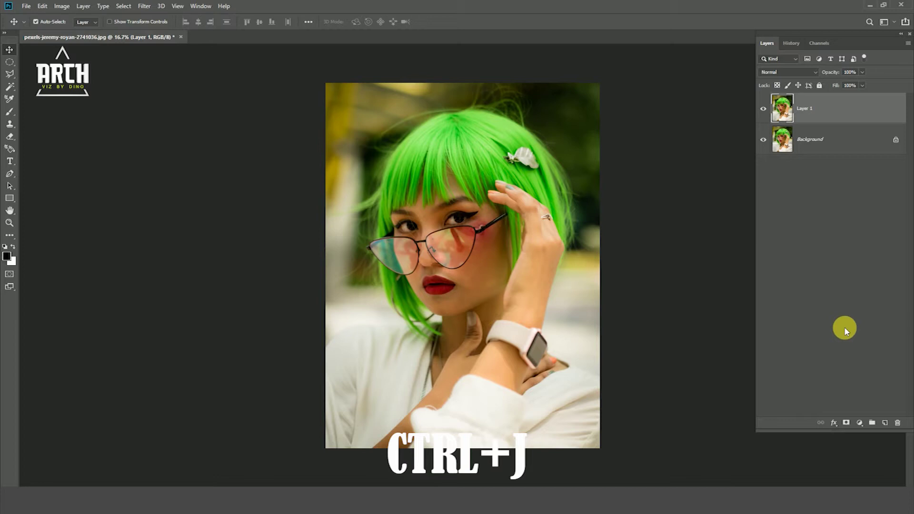
- Add a Channel Mixer adjustment layer above the duplicated photo layer, with Red as its output channel
click(862, 425)
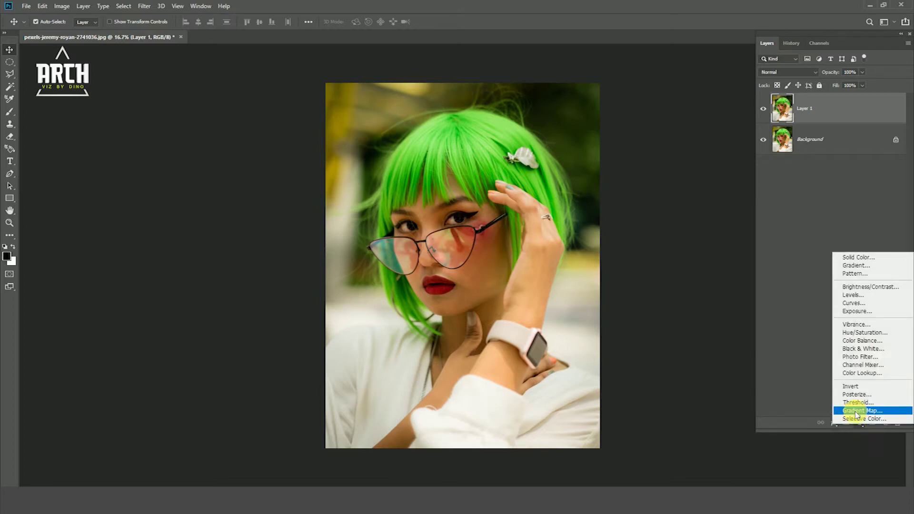
click(856, 365)
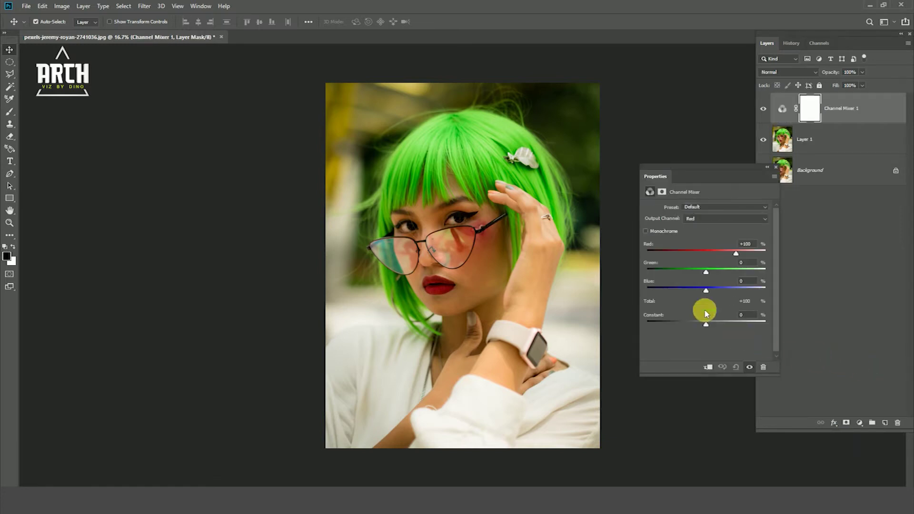
click(704, 219)
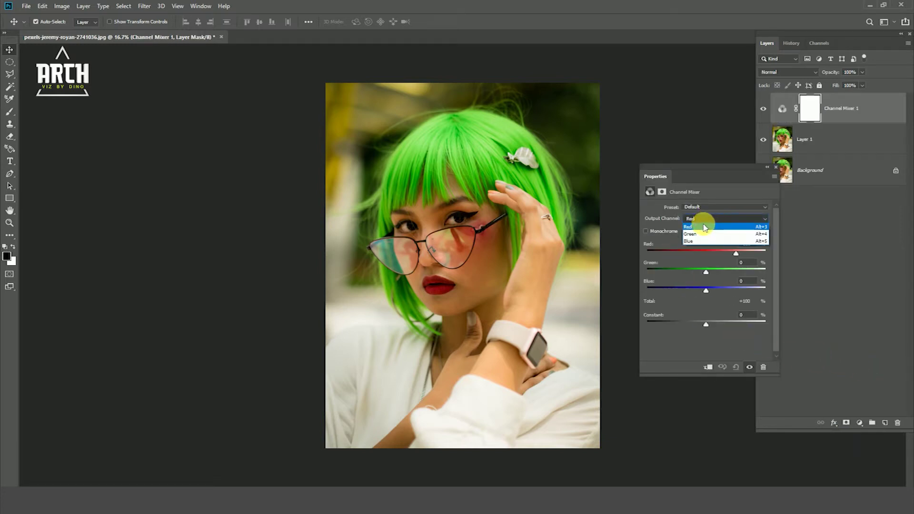
click(703, 228)
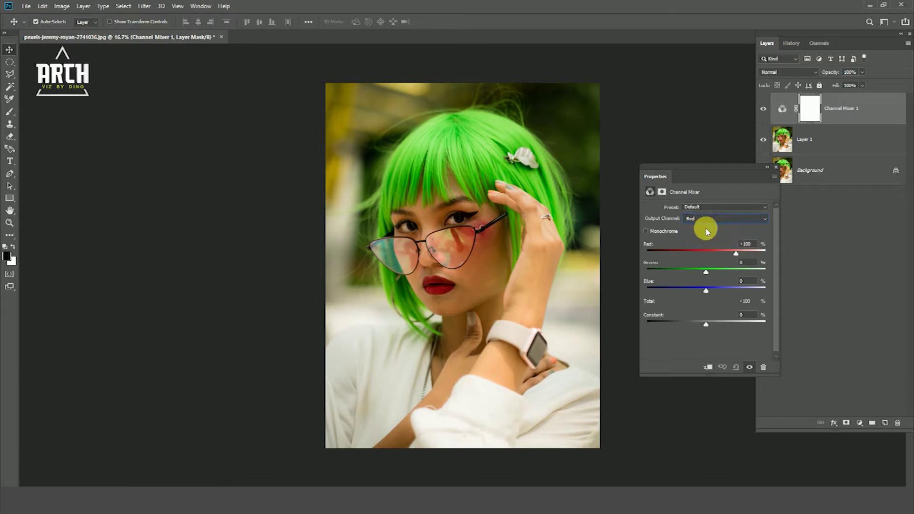
- Try a red contribution of -67% in the Channel Mixer's Red output, and set it to 50%
drag(737, 256, 684, 256)
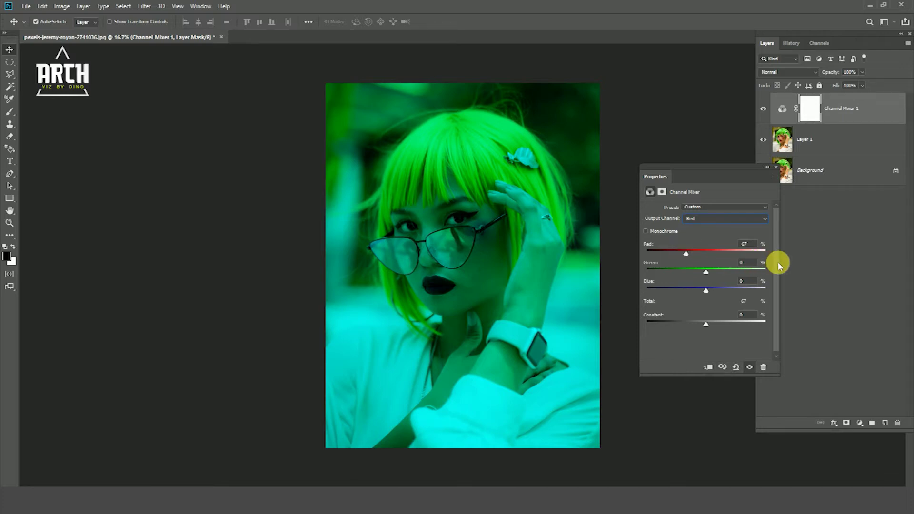
click(905, 5)
click(493, 188)
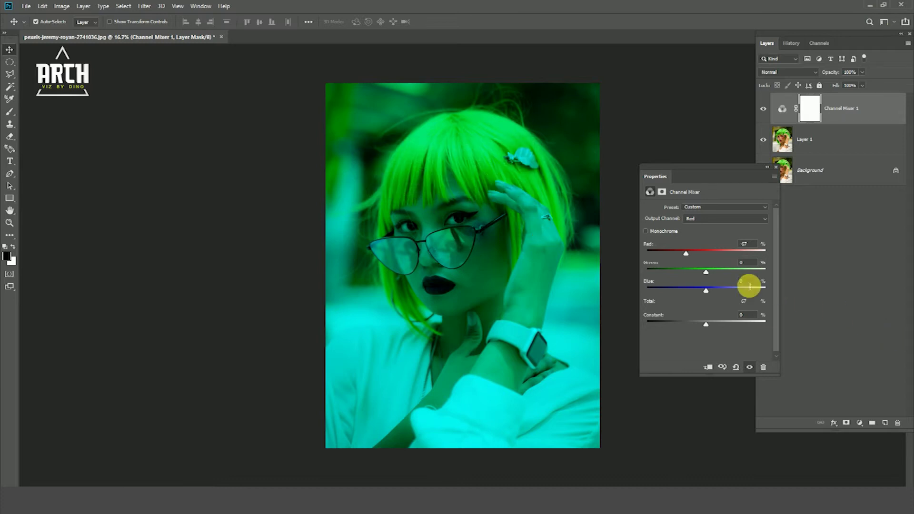
click(739, 244)
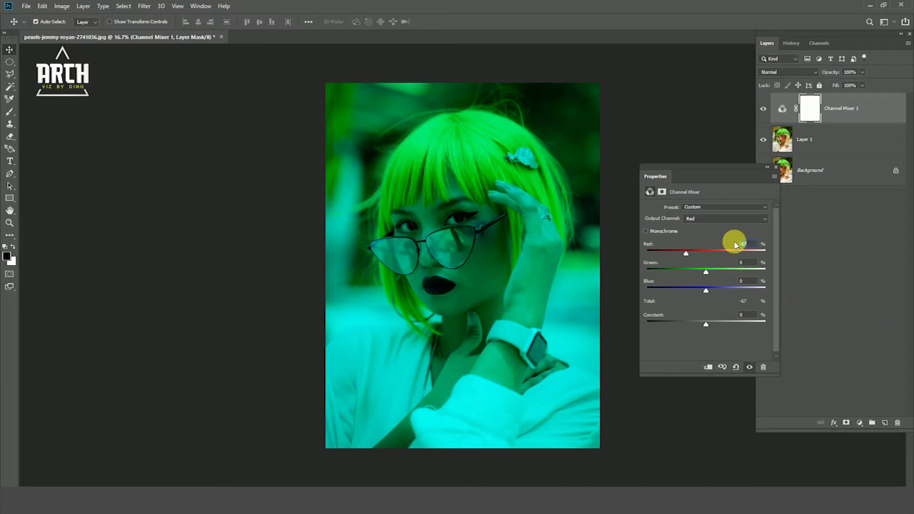
text(50)
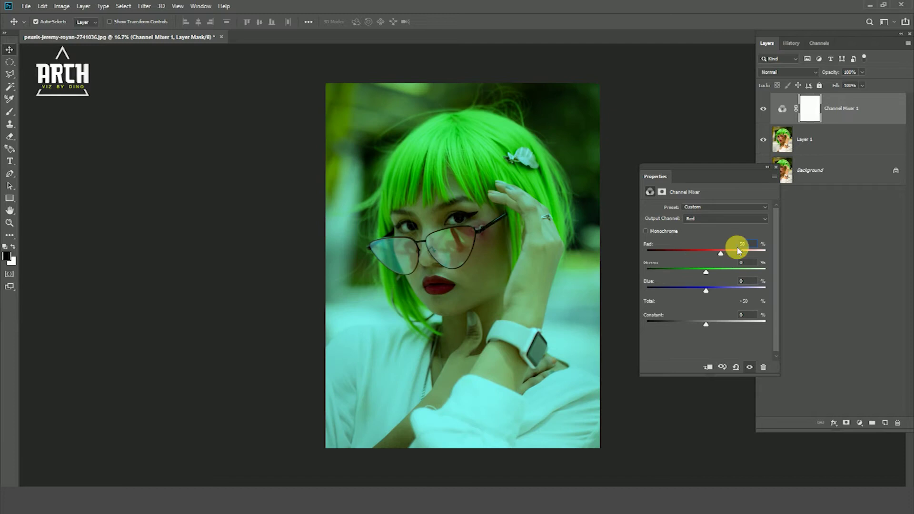
- Try Channel Mixer values of +200% green, -35% blue and -109% red for the Red output
drag(706, 275, 784, 272)
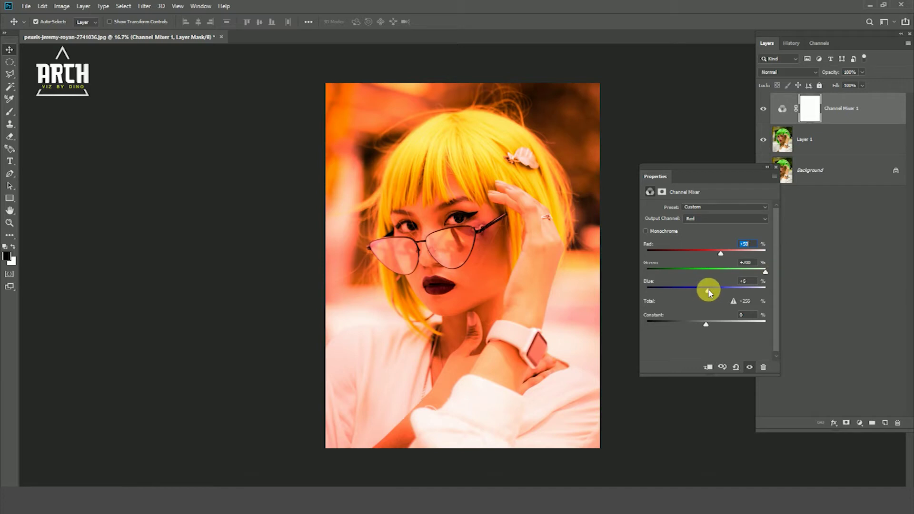
drag(710, 291, 706, 293)
drag(706, 294, 697, 294)
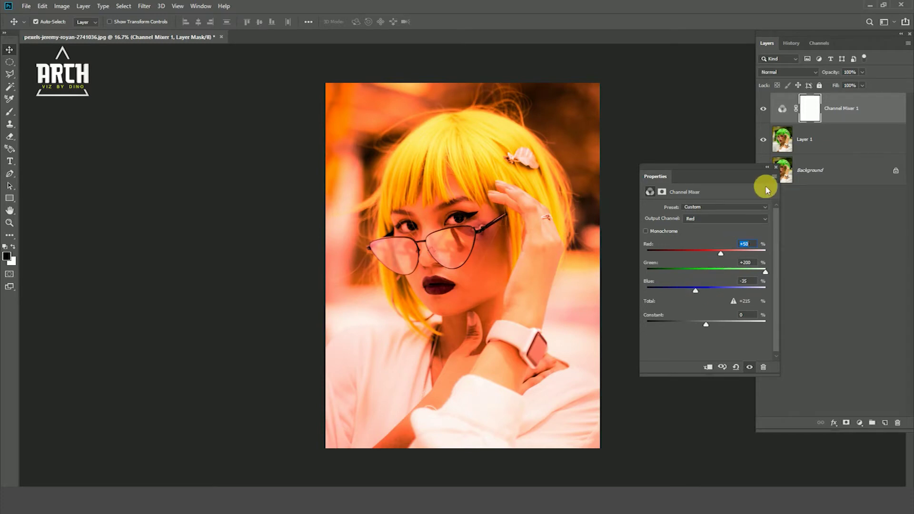
drag(719, 255, 674, 255)
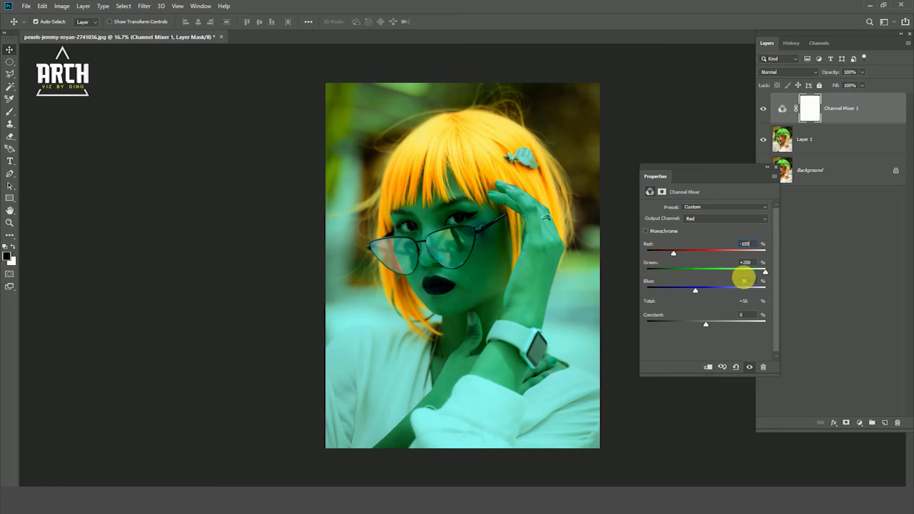
- Set the Red output's green contribution to +194% and its blue contribution to -6%
mouse_move(763, 272)
mouse_down()
mouse_move(688, 268)
mouse_move(763, 275)
mouse_up()
mouse_move(703, 292)
mouse_down()
mouse_move(694, 290)
mouse_move(743, 299)
mouse_move(679, 301)
mouse_move(723, 308)
mouse_move(699, 307)
mouse_up()
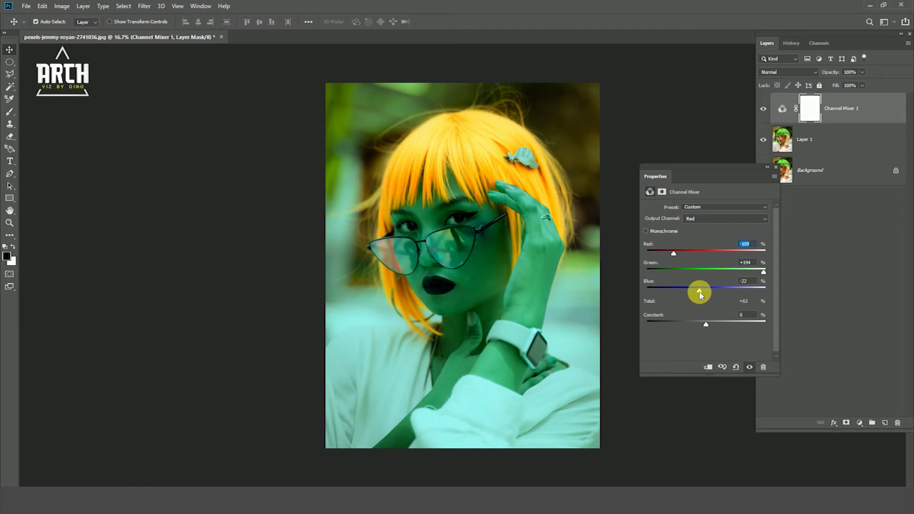
drag(699, 291, 704, 293)
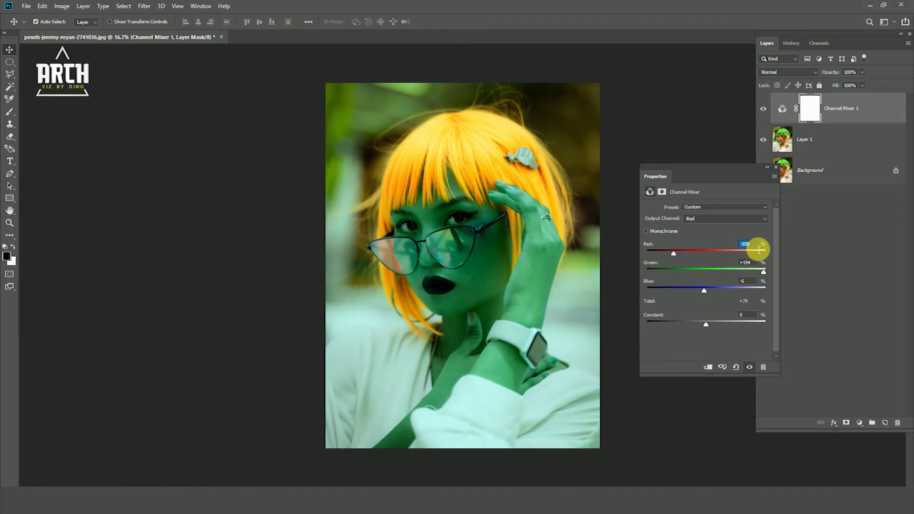
- Set the Red output's red contribution to -50% and its blue contribution to -53%
text(50)
key(Return)
scroll(730, 279, down, 20)
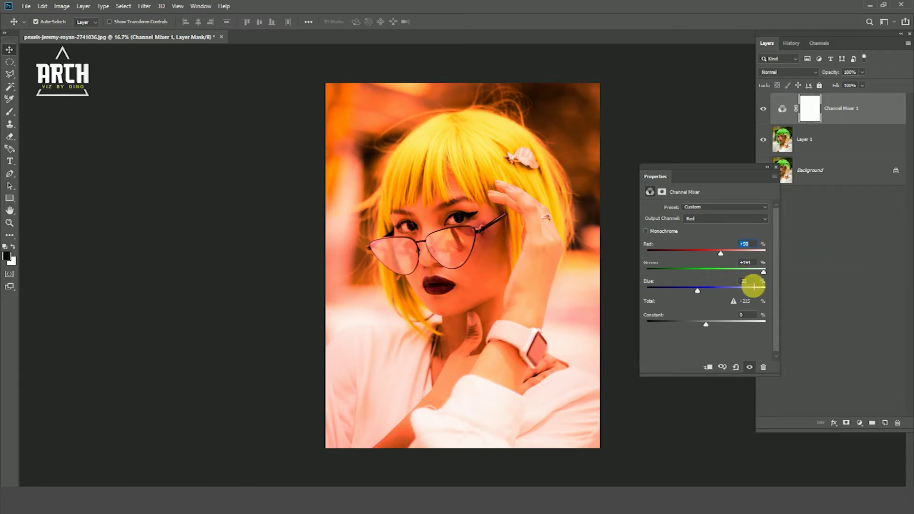
drag(721, 256, 693, 256)
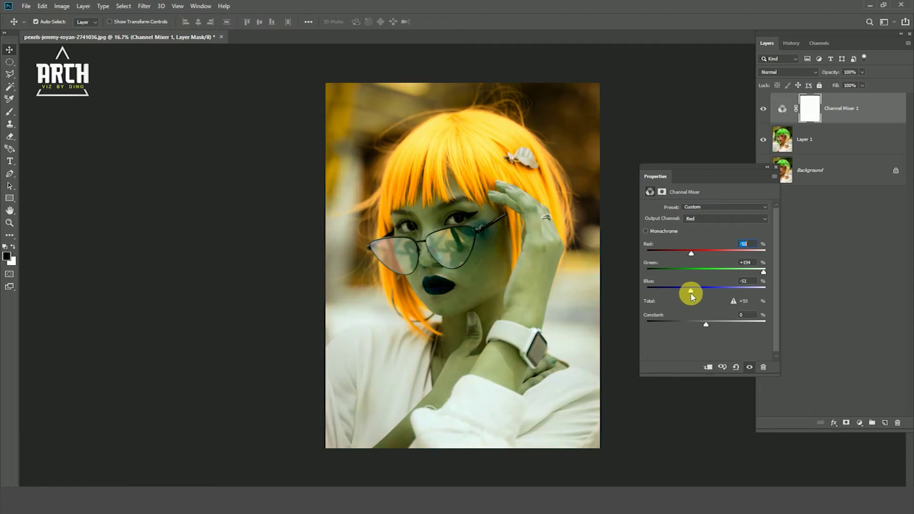
drag(691, 294, 692, 294)
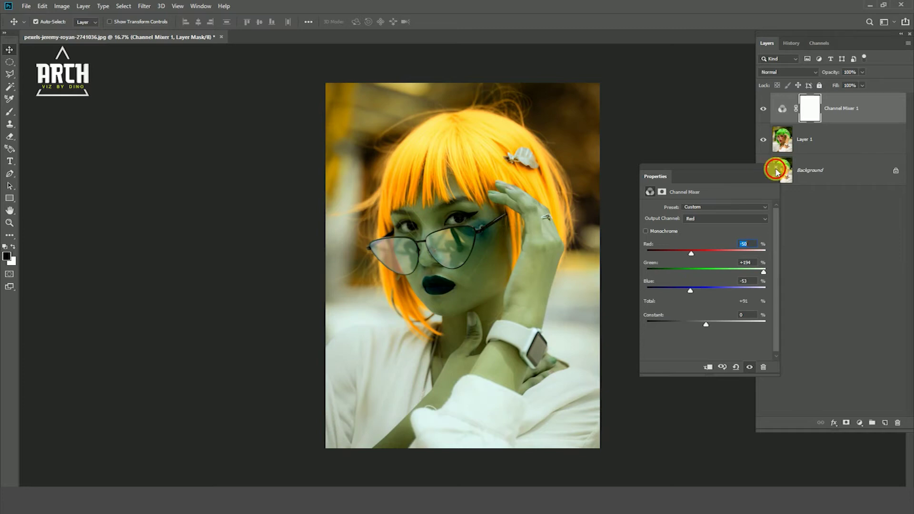
- Close the Channel Mixer settings and change the adjustment layer's blend mode to Lighten
click(777, 172)
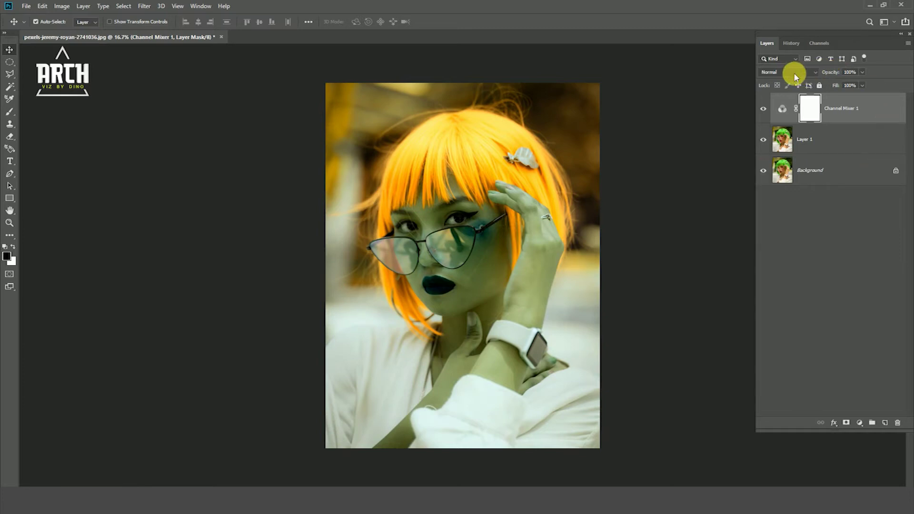
click(801, 72)
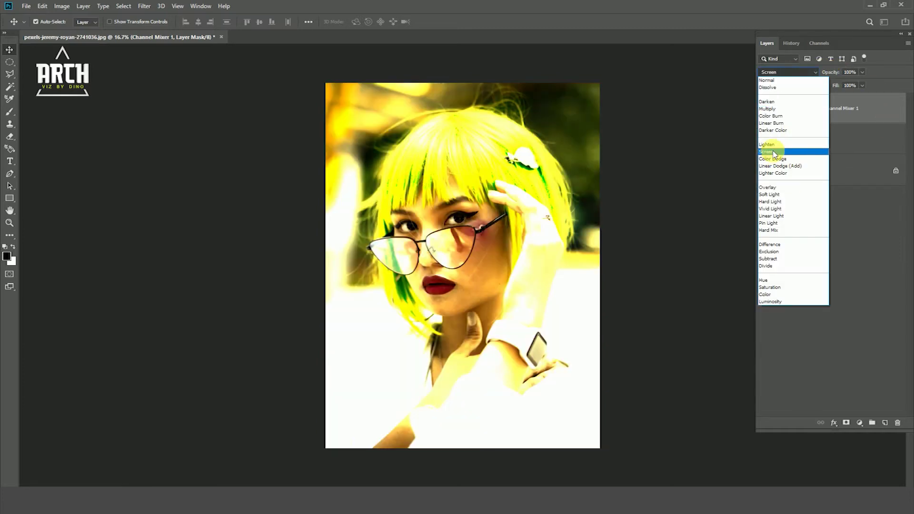
click(768, 144)
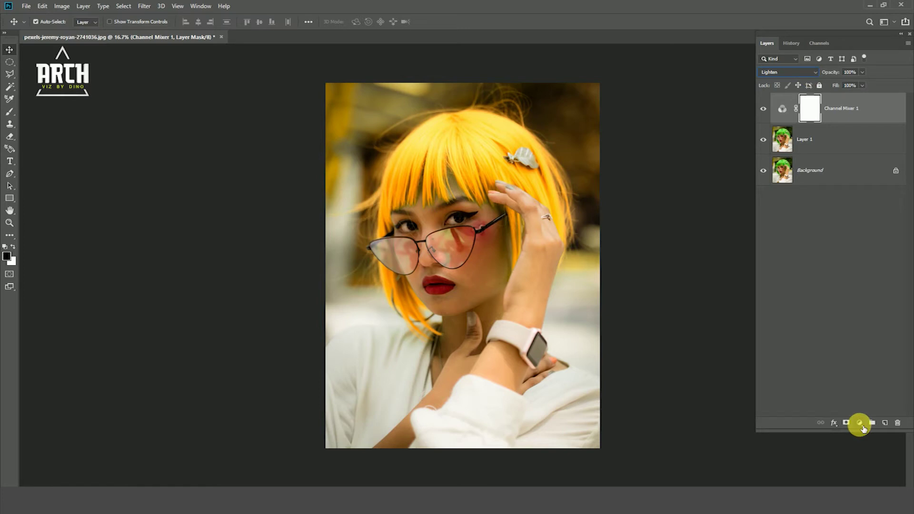
- Add a Selective Color adjustment layer with its default settings and set its blend mode to Multiply
click(860, 423)
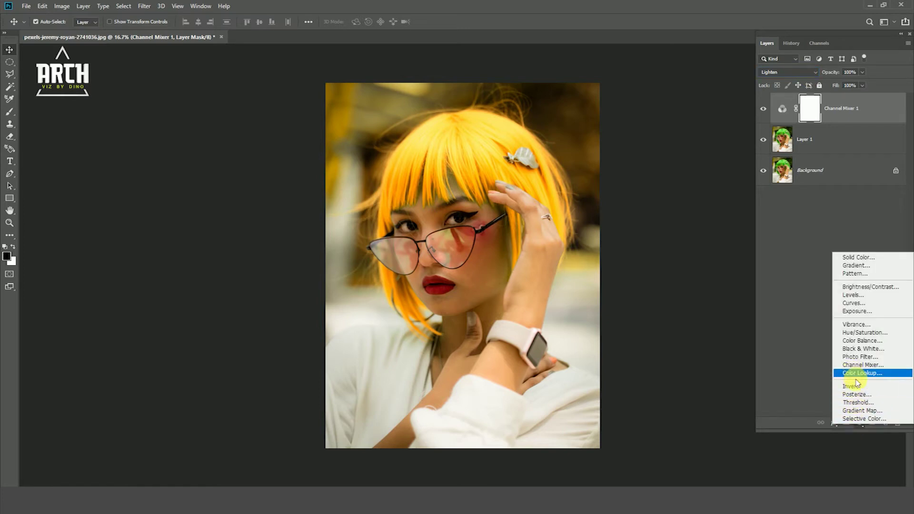
click(862, 418)
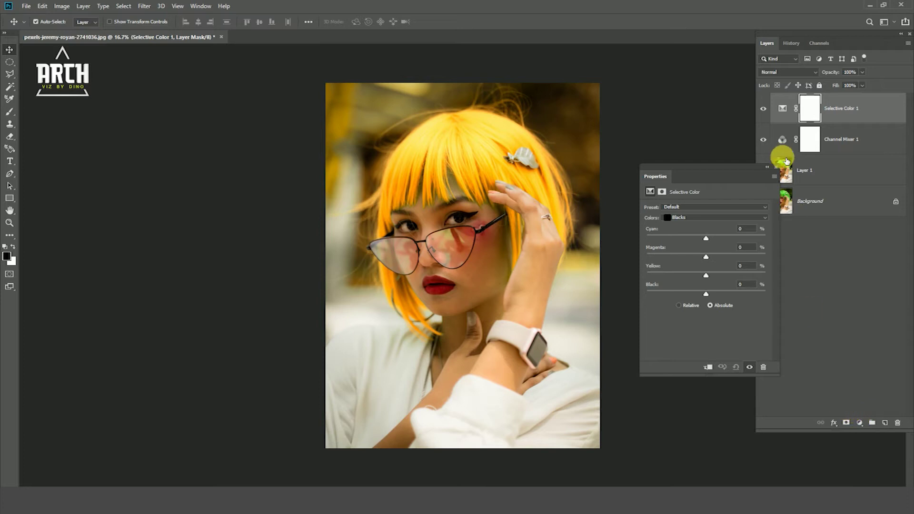
click(779, 171)
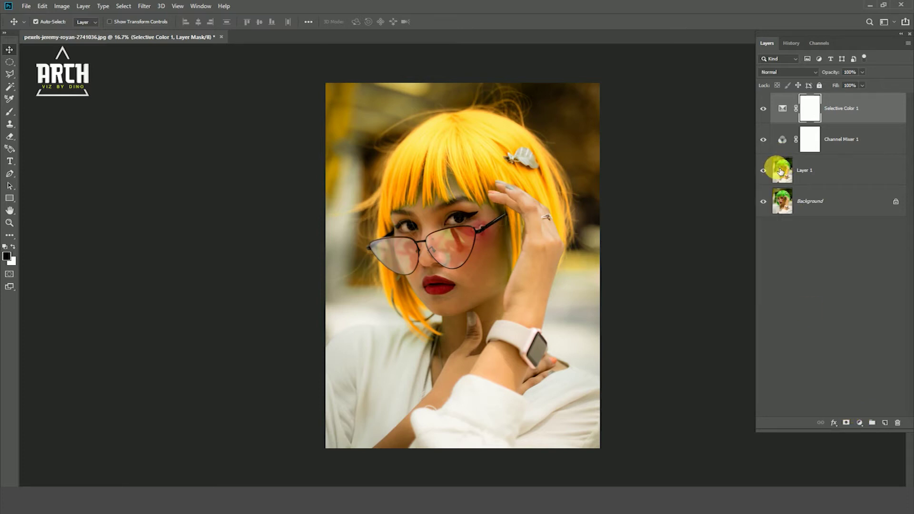
click(794, 73)
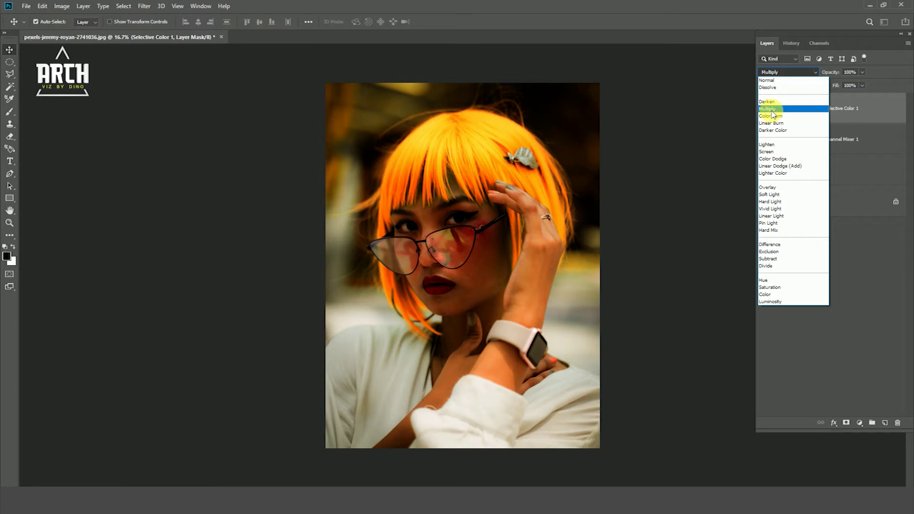
click(771, 110)
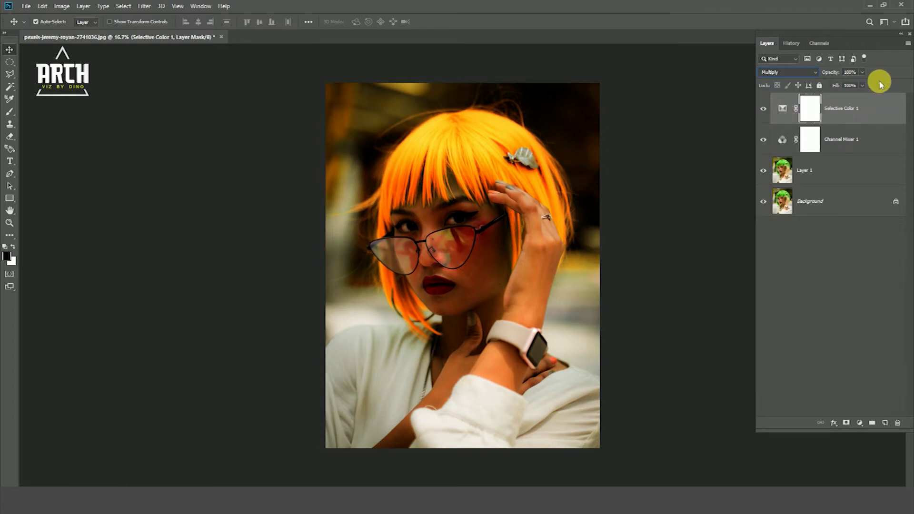
- Lower the Selective Color layer's opacity to 45%
click(862, 72)
drag(861, 84, 850, 86)
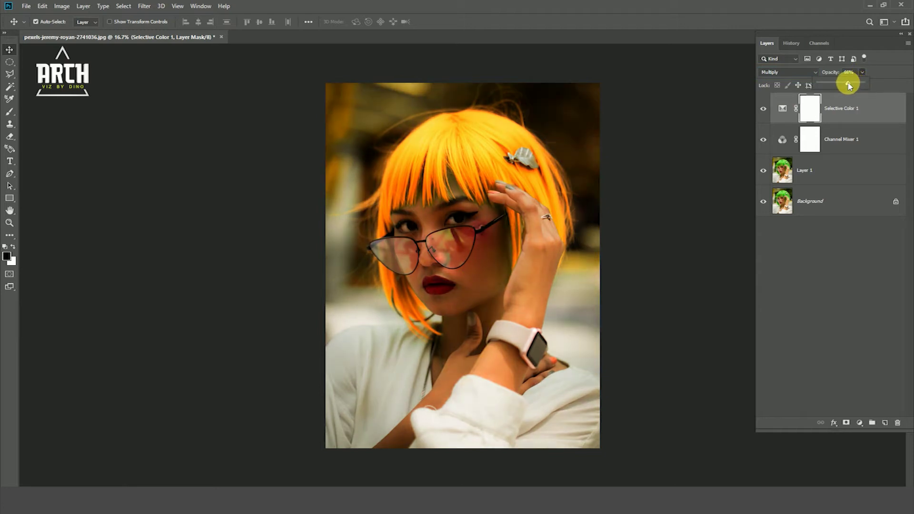
drag(844, 86, 830, 86)
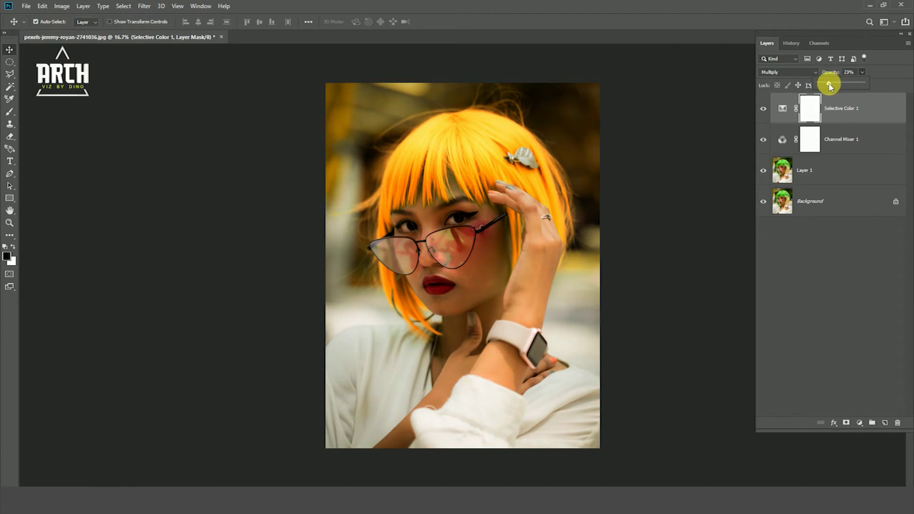
drag(831, 87, 840, 87)
click(854, 112)
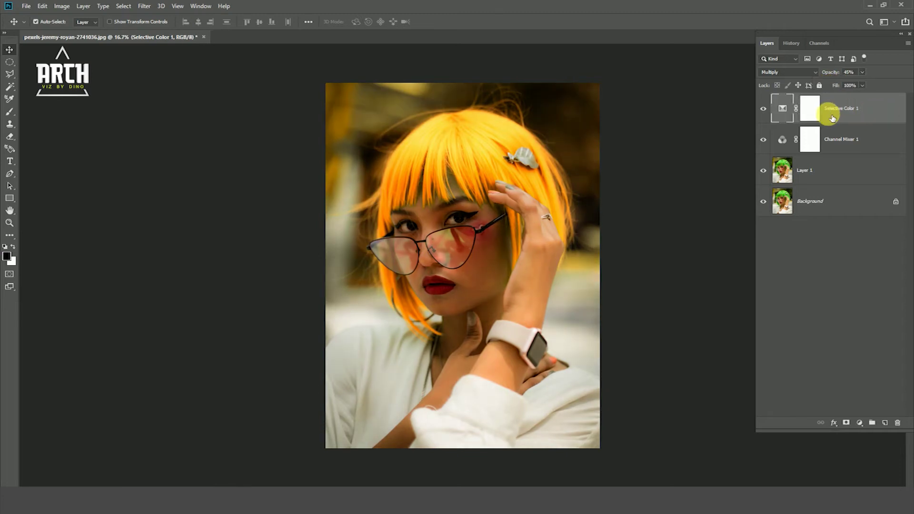
- Paint on the Selective Color layer mask with a soft black brush over the woman's face, neck and clothing
click(815, 115)
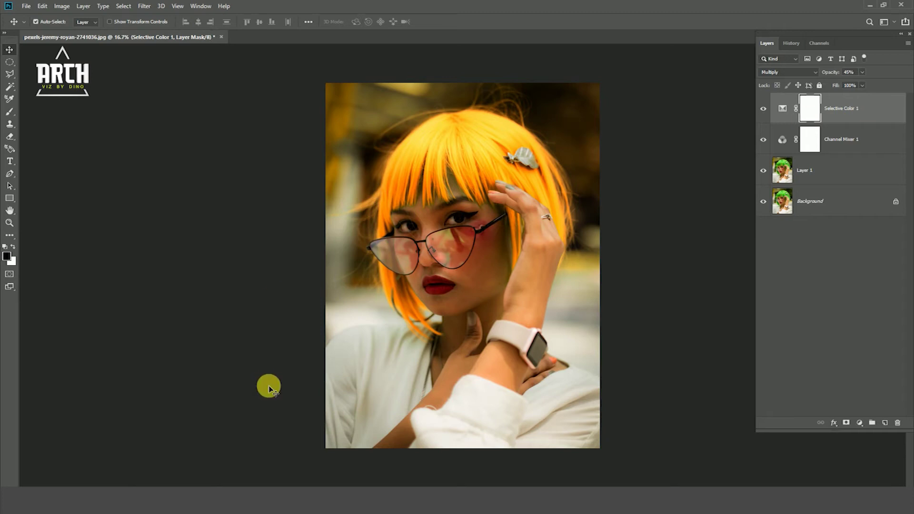
click(66, 193)
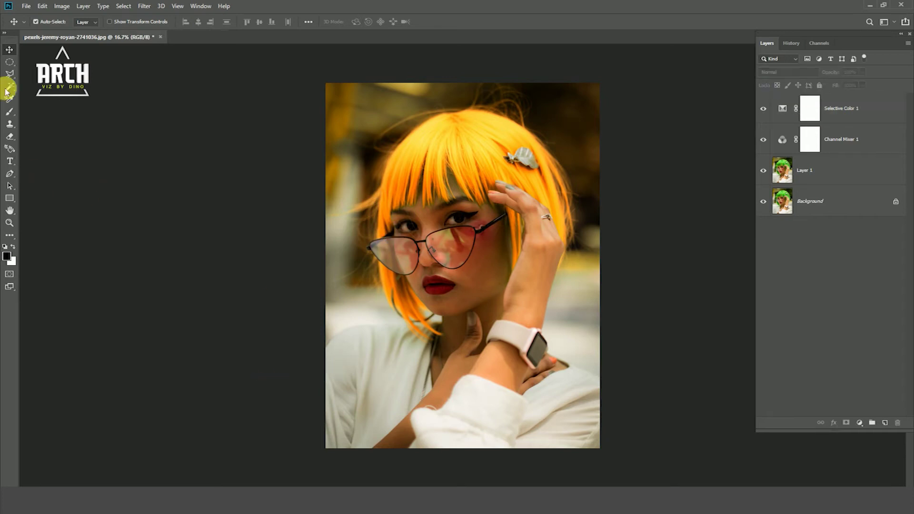
click(10, 112)
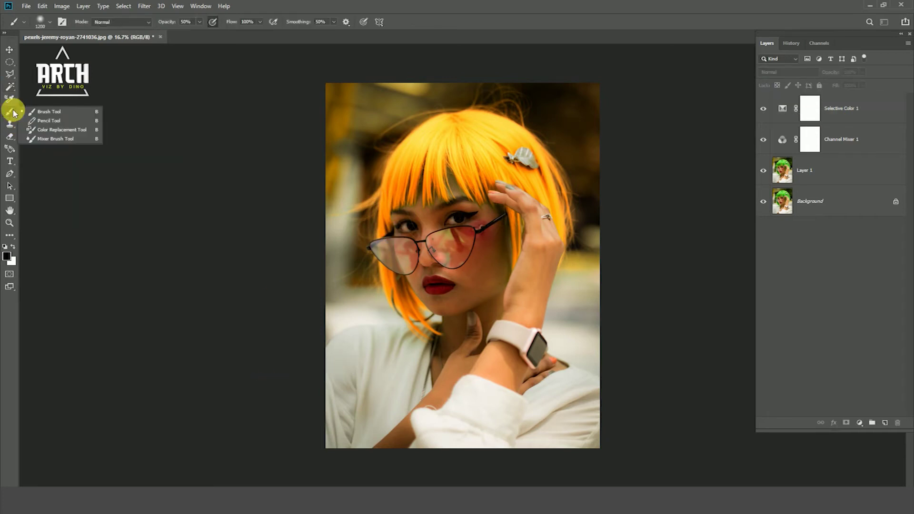
click(50, 114)
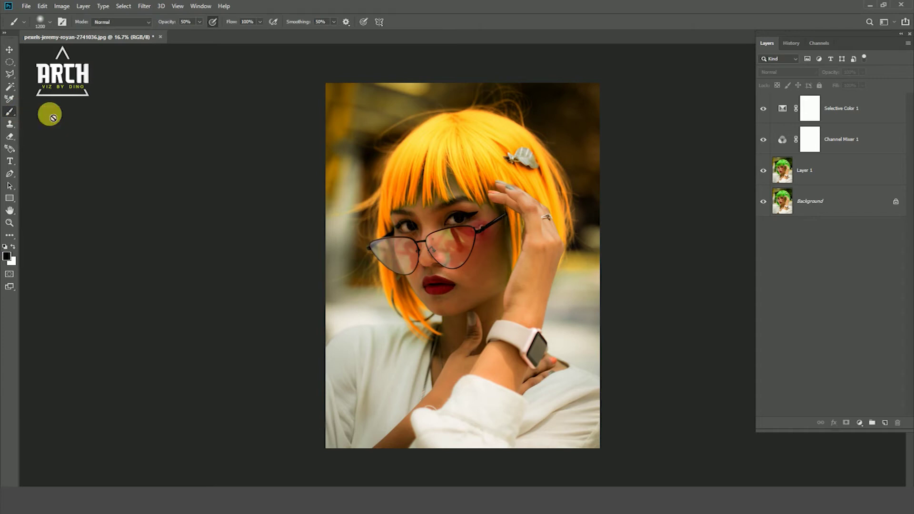
click(840, 108)
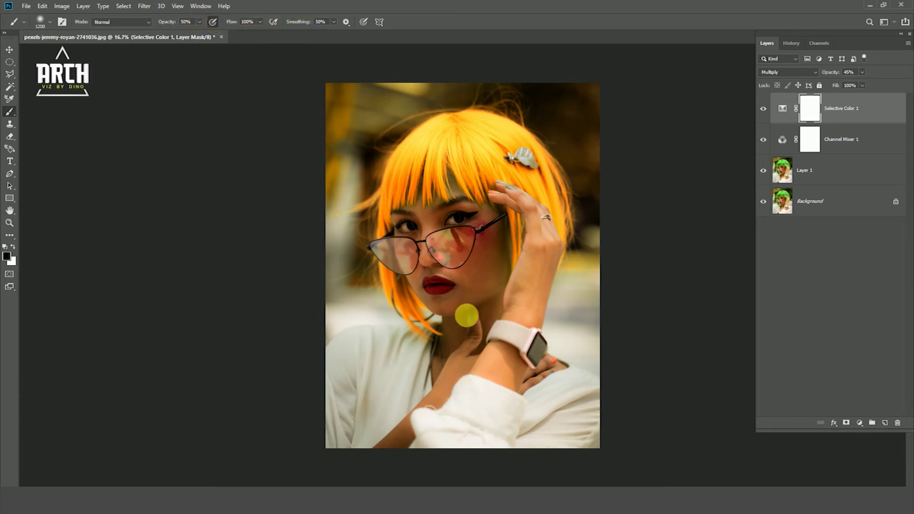
click(472, 250)
click(471, 249)
click(468, 244)
mouse_move(450, 255)
mouse_down()
mouse_move(453, 204)
mouse_move(434, 216)
mouse_move(443, 216)
mouse_move(412, 268)
mouse_move(423, 271)
mouse_move(424, 298)
mouse_move(443, 306)
mouse_move(527, 269)
mouse_move(482, 355)
mouse_move(467, 321)
mouse_move(457, 355)
mouse_up()
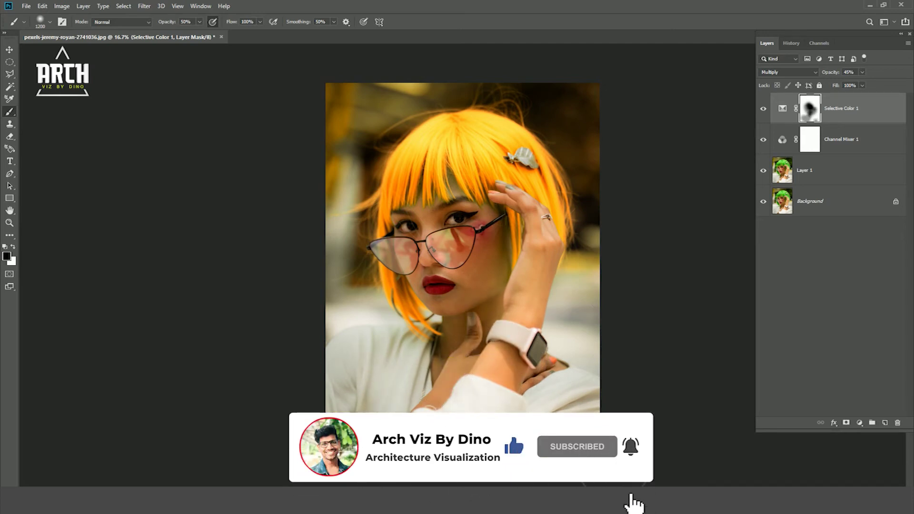
mouse_move(441, 382)
mouse_down()
mouse_move(465, 265)
mouse_move(457, 266)
mouse_up()
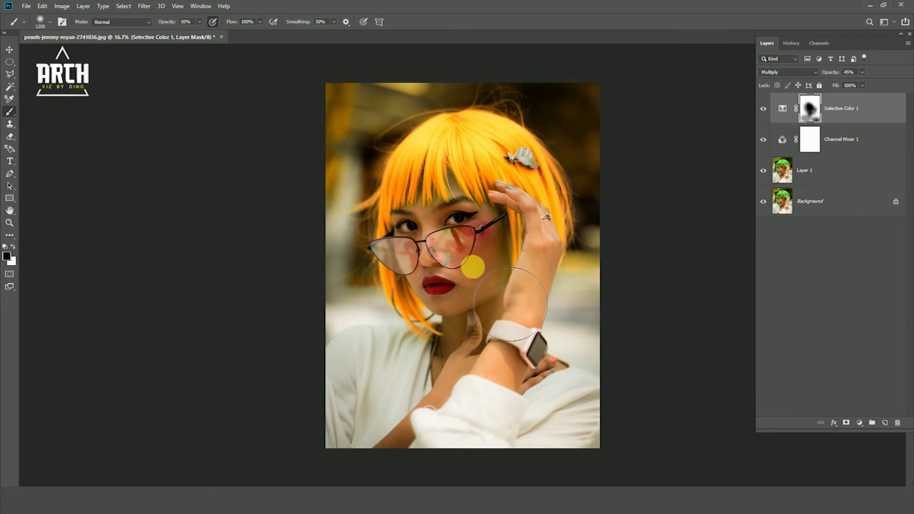
click(469, 343)
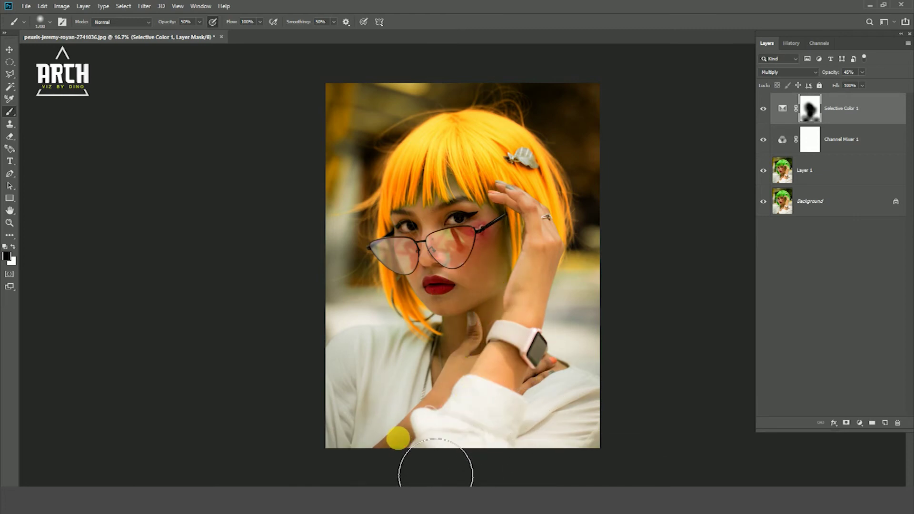
- Finish brushing the mask over the woman's sleeve and forearm, and add a second Selective Color adjustment layer above the first
click(497, 379)
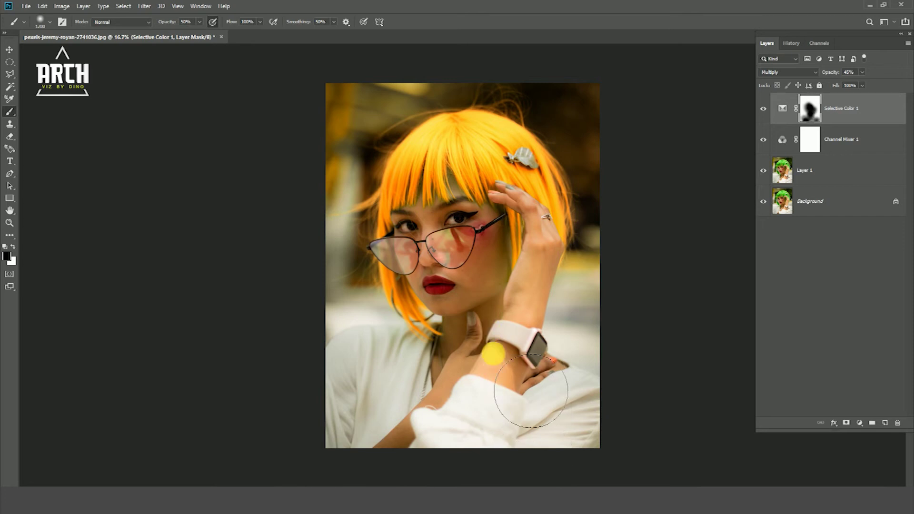
click(865, 116)
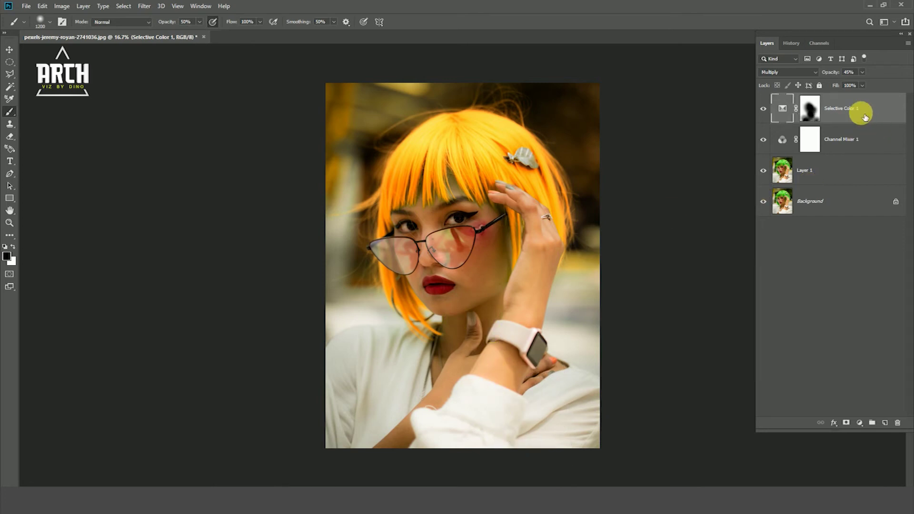
click(859, 424)
click(862, 418)
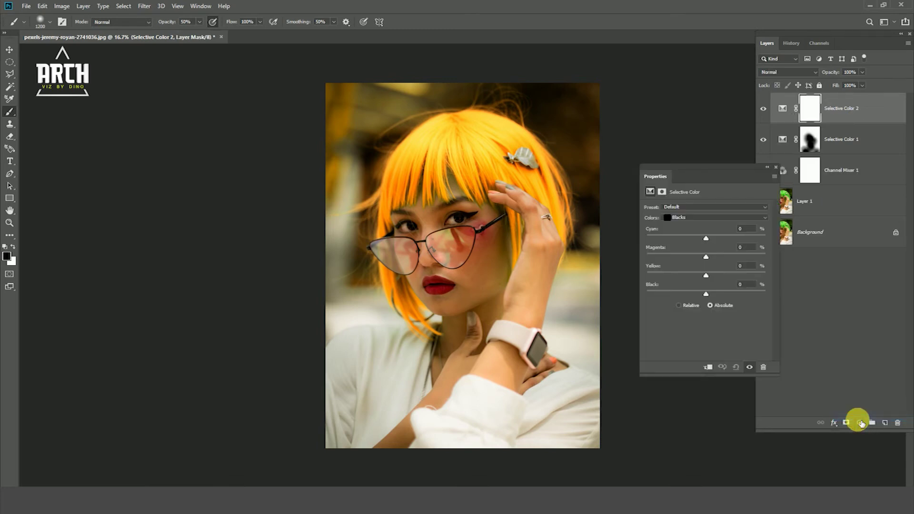
- Adjust the Reds in the new Selective Color layer to about Cyan -22%, Magenta -19% and Yellow -16%
click(680, 223)
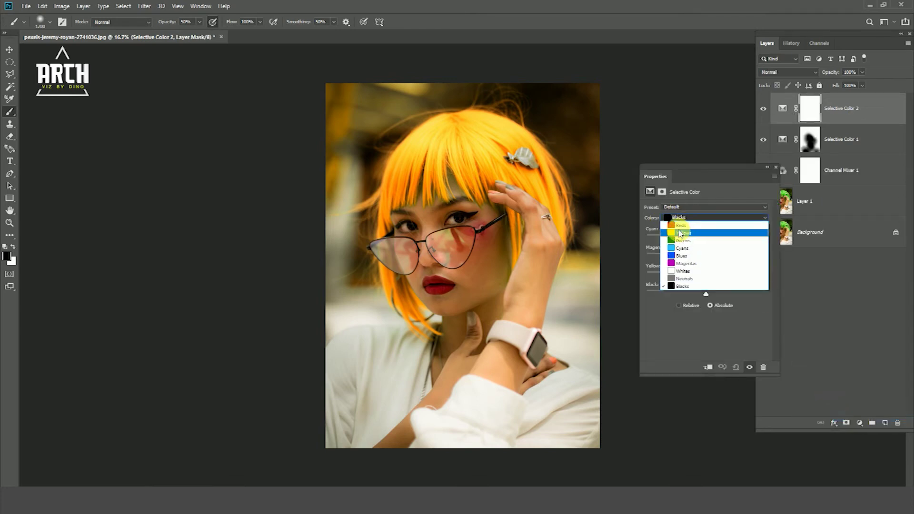
click(675, 225)
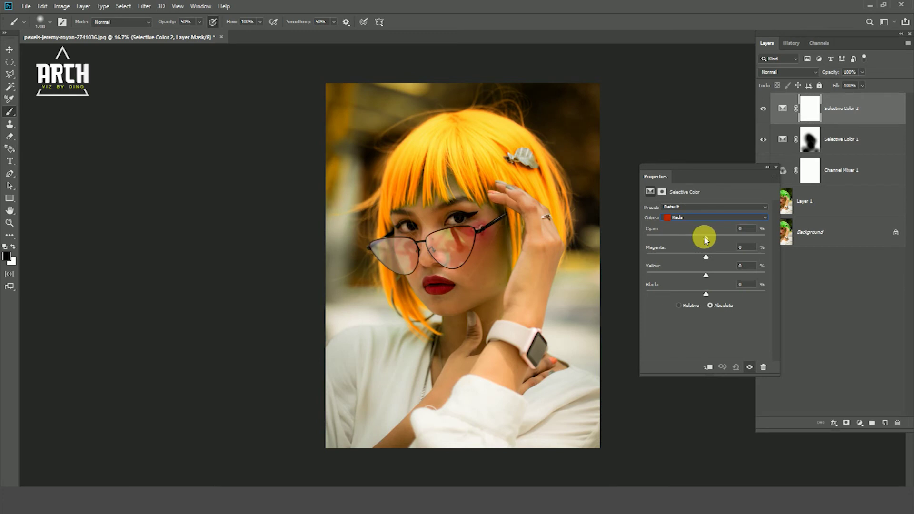
mouse_move(705, 242)
mouse_down()
mouse_move(668, 239)
mouse_move(695, 243)
mouse_up()
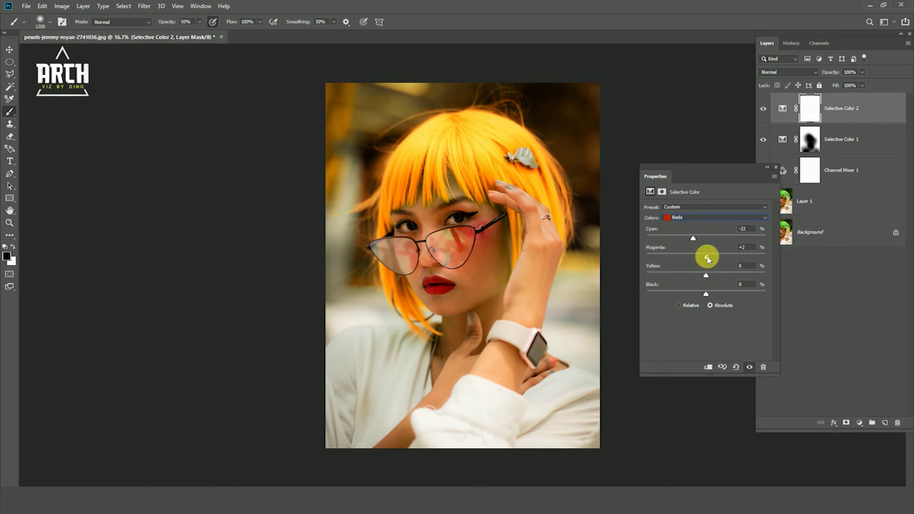
drag(707, 258, 702, 279)
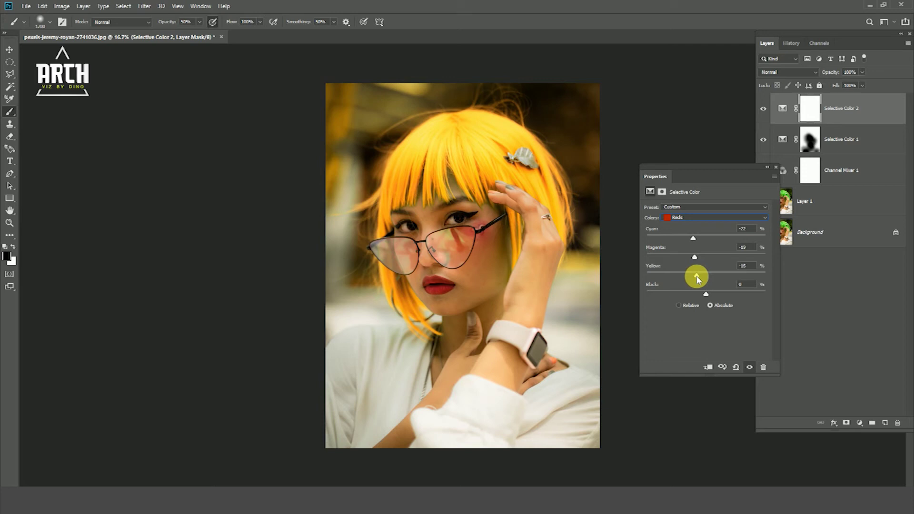
drag(694, 238, 691, 238)
- Adjust the Greens to Cyan +37%, Magenta -64% and Black -35%, and lower their Yellow well below zero
click(691, 218)
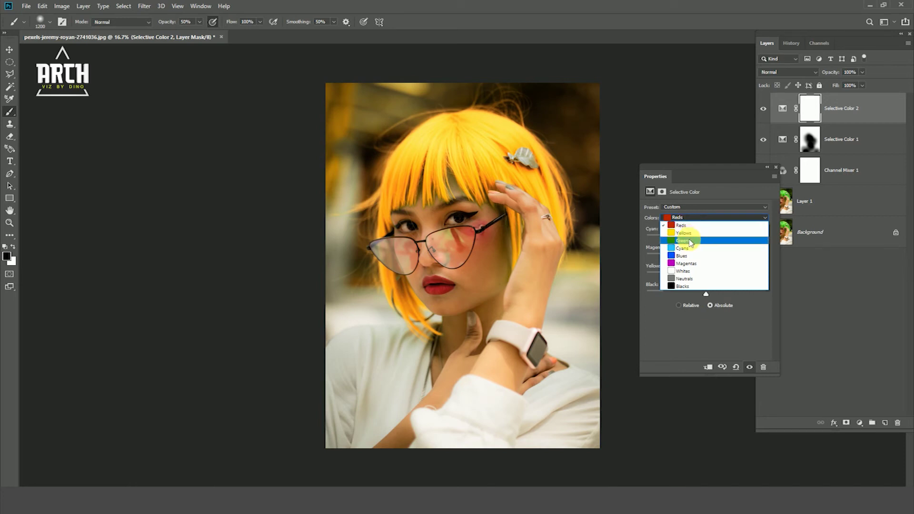
click(690, 240)
drag(703, 241, 669, 258)
click(706, 275)
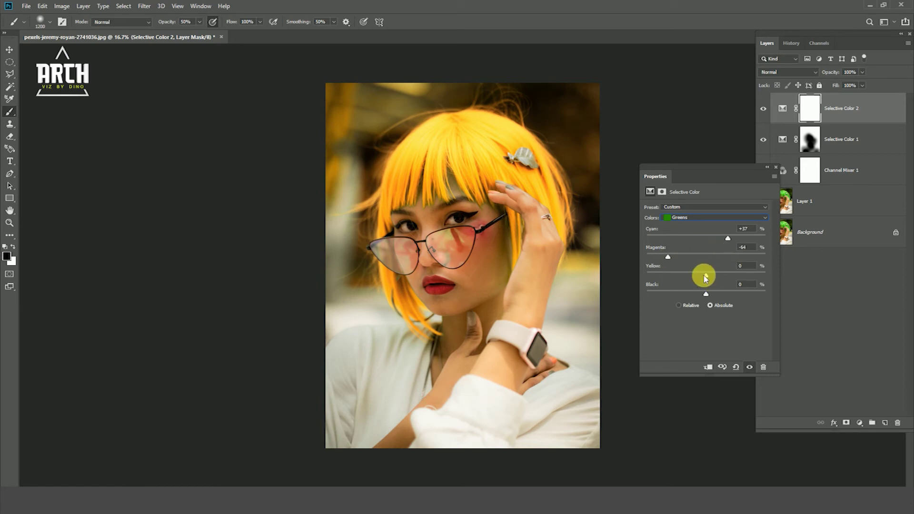
drag(698, 277, 686, 295)
- Adjust the Blacks to Cyan +16%, Magenta +10%, Yellow +5% and Black +1%, and close the Selective Color settings
click(717, 218)
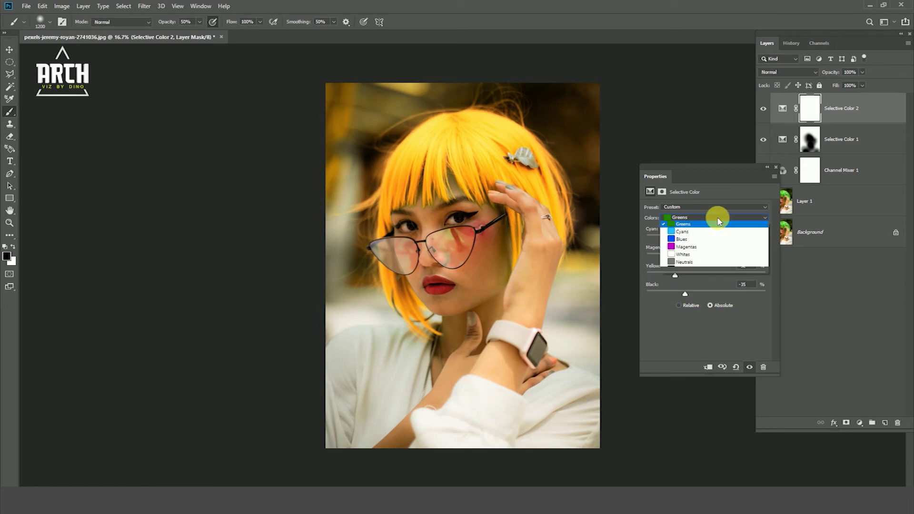
click(694, 286)
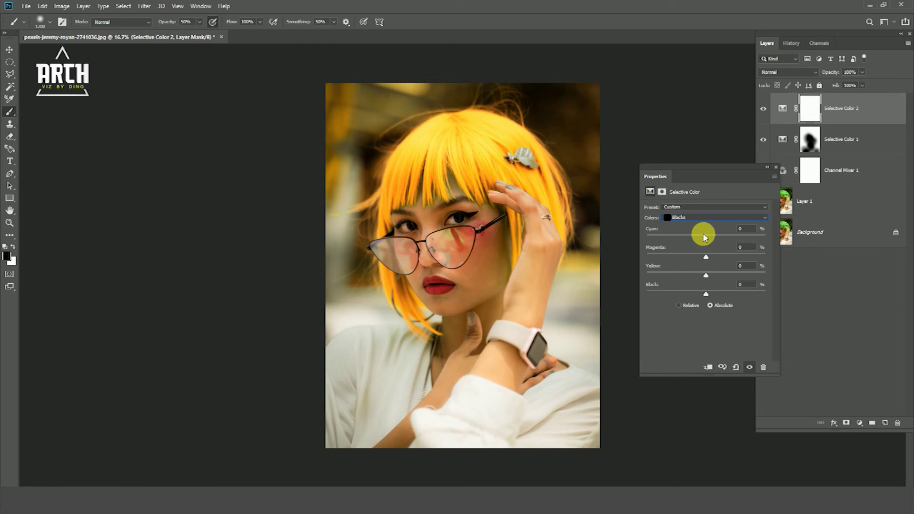
drag(706, 296, 705, 295)
drag(707, 241, 714, 259)
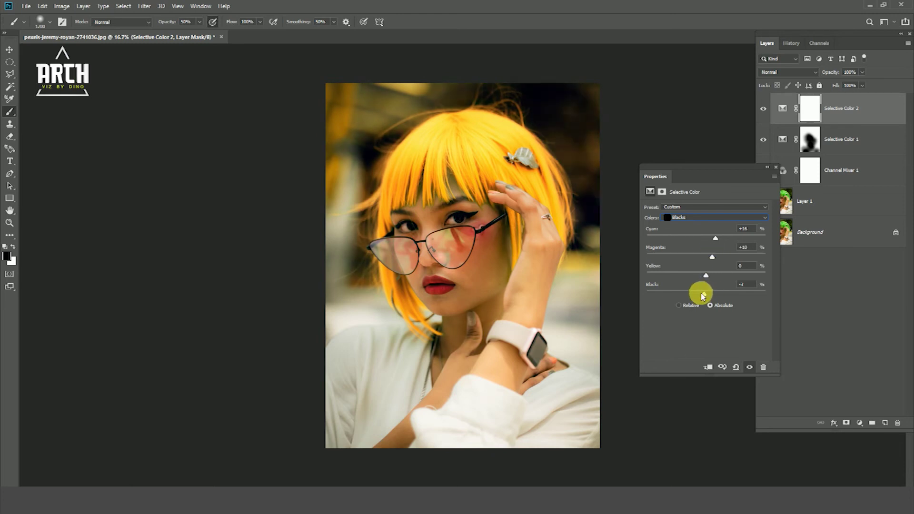
drag(704, 271, 706, 293)
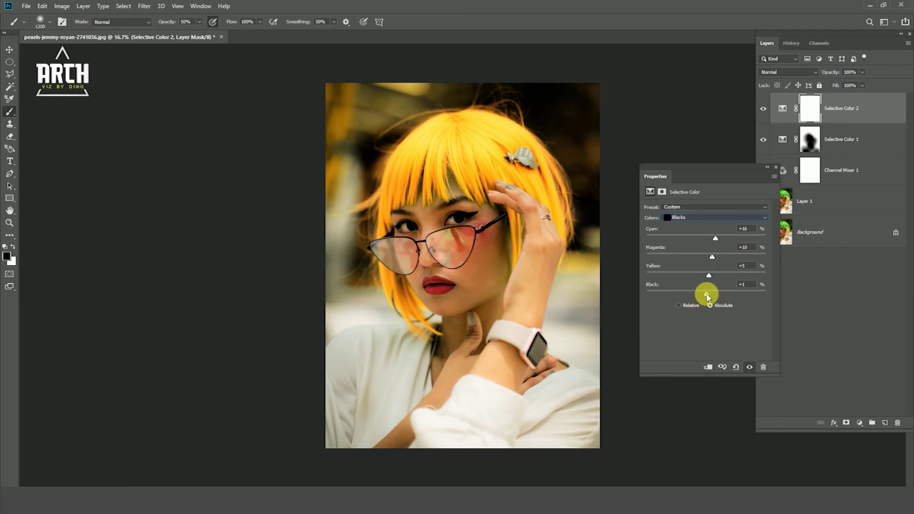
click(778, 170)
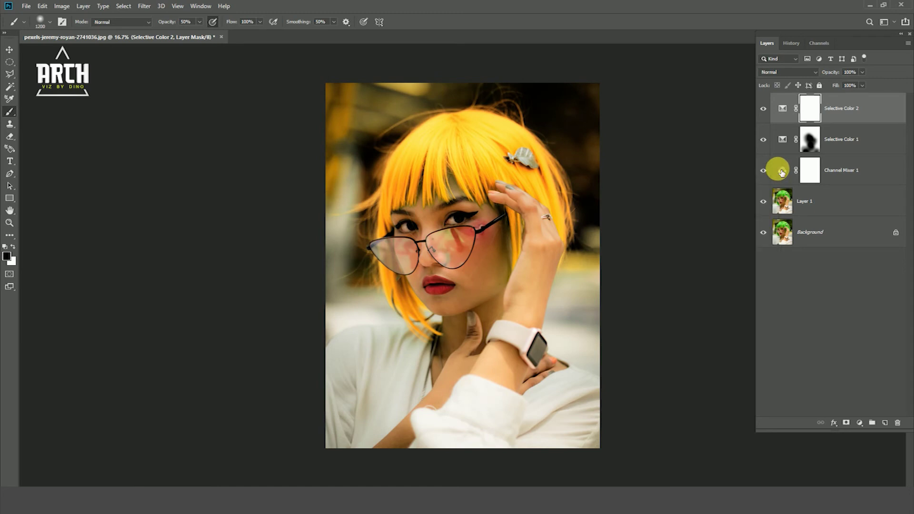
- Add a Color Balance adjustment layer and set its Midtones to Cyan-Red +5, Magenta-Green -18 and Yellow-Blue +13
click(860, 423)
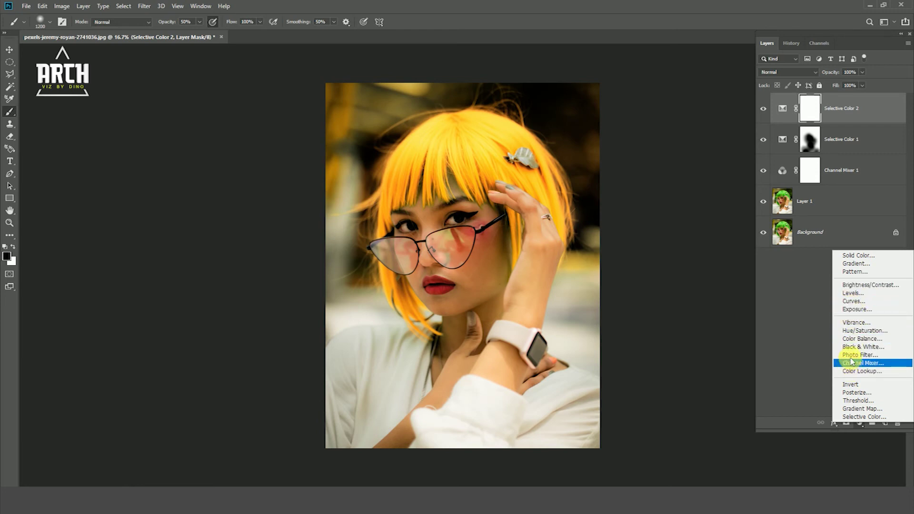
click(857, 339)
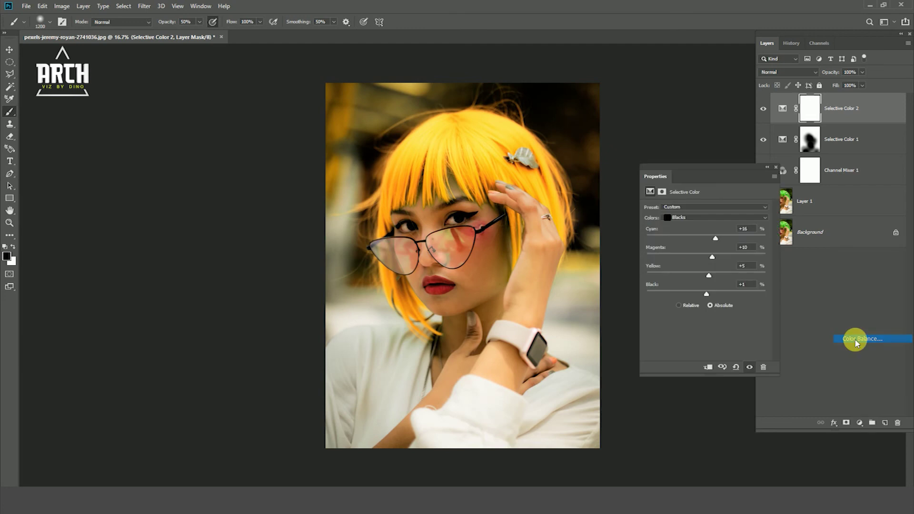
click(677, 208)
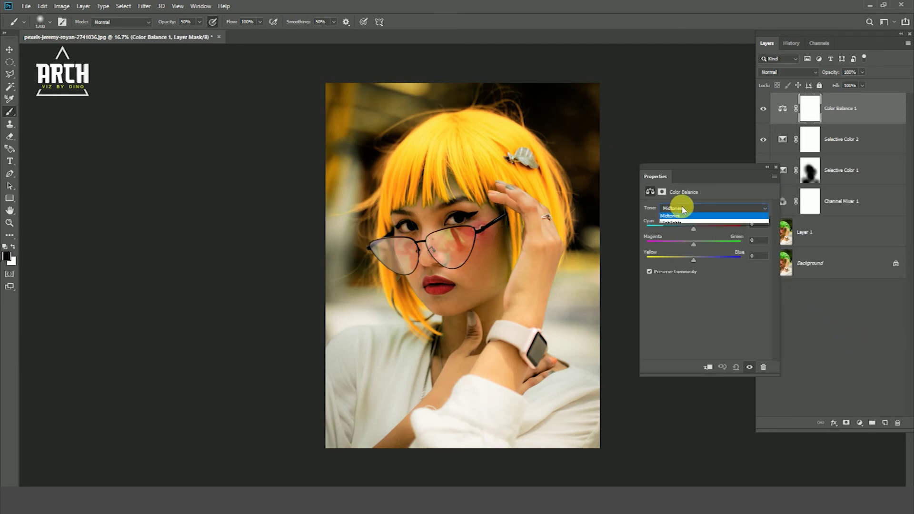
click(683, 224)
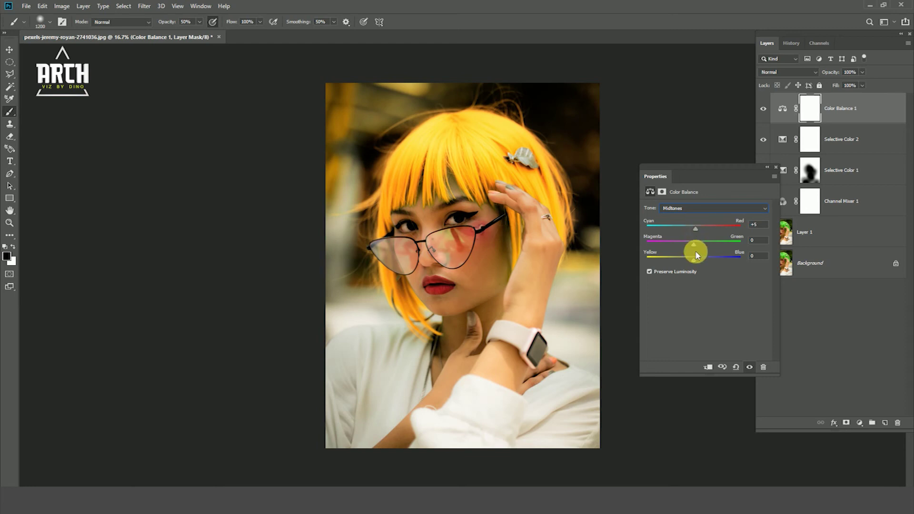
drag(695, 246, 686, 247)
drag(693, 259, 695, 264)
- Set the Color Balance Highlights to Cyan-Red +6, Magenta-Green -7 and Yellow-Blue -14
click(690, 210)
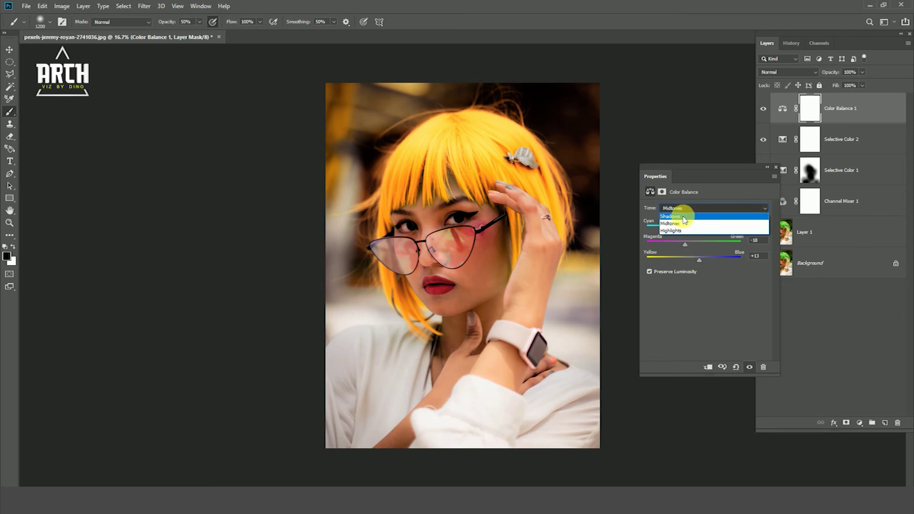
click(684, 232)
drag(694, 228, 695, 250)
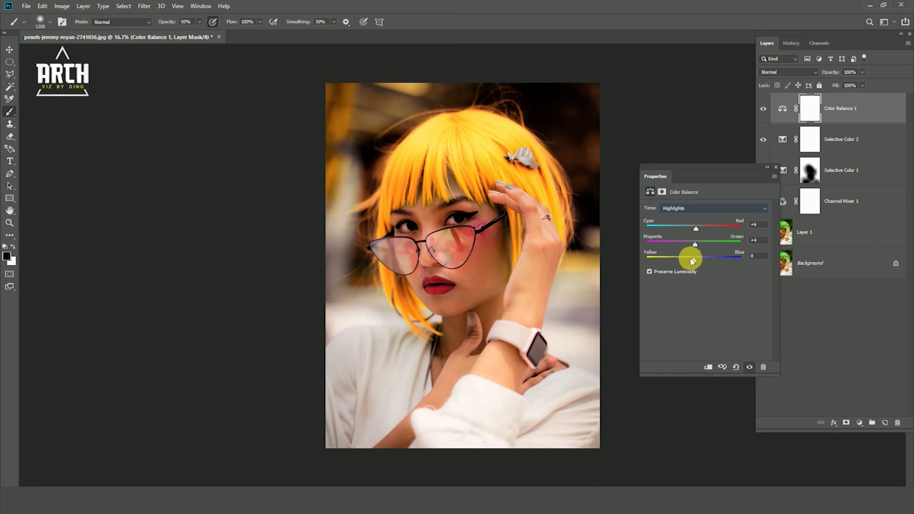
mouse_move(694, 259)
mouse_down()
mouse_move(703, 263)
mouse_move(687, 261)
mouse_move(692, 248)
mouse_up()
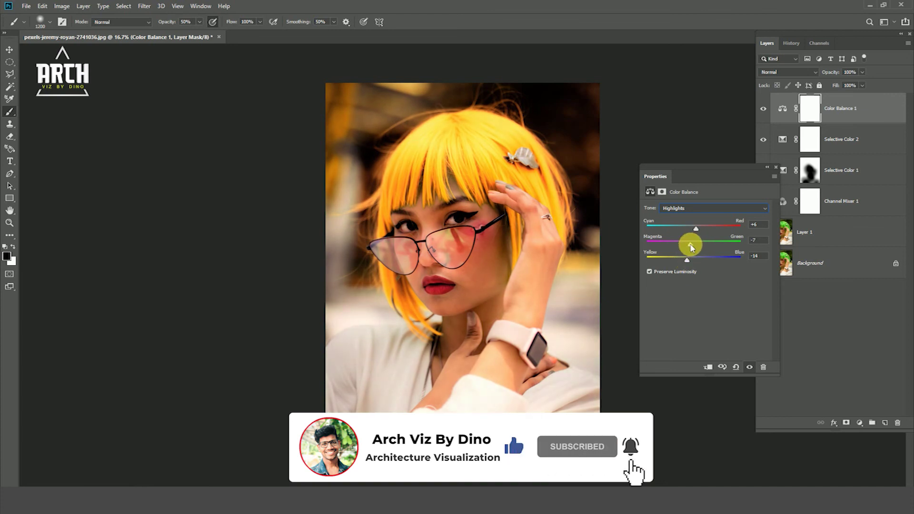
- Set the Color Balance Shadows to Cyan-Red -5, Magenta-Green +11 and Yellow-Blue +1, and close the settings
click(694, 208)
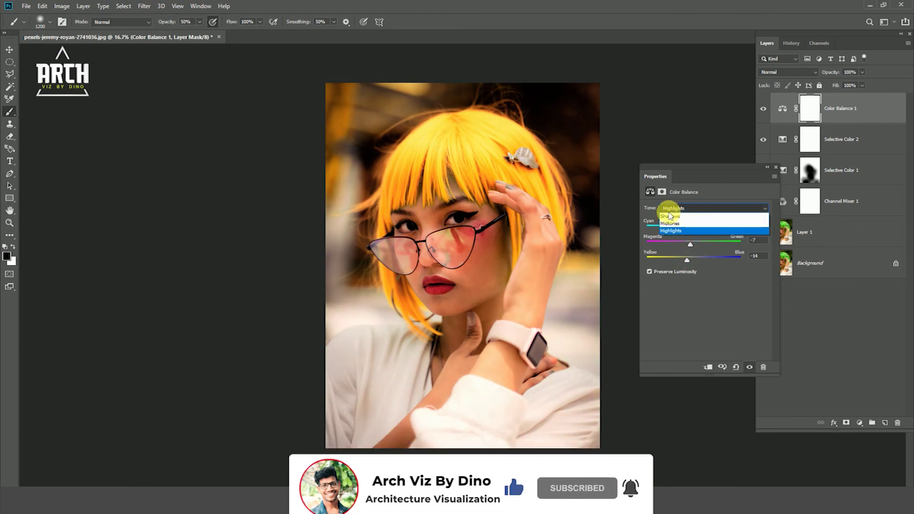
click(676, 217)
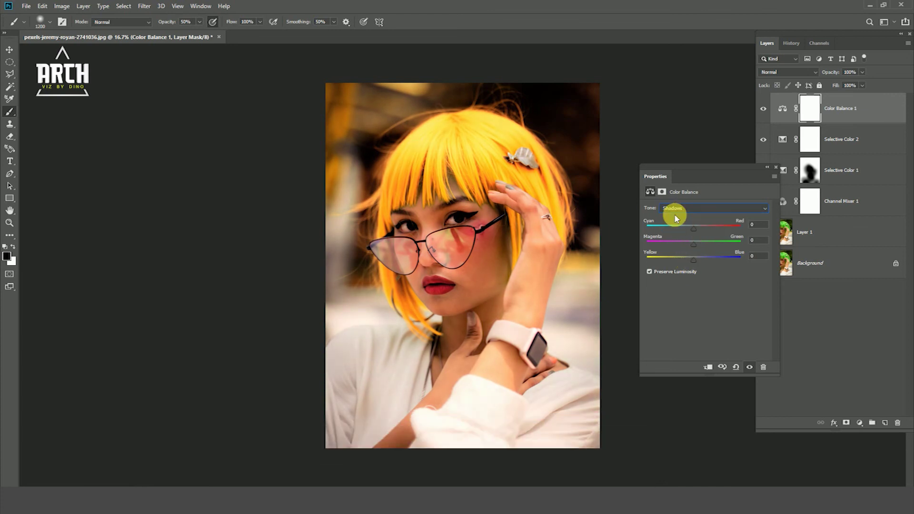
click(697, 229)
drag(696, 232, 692, 233)
click(696, 245)
drag(691, 245, 699, 245)
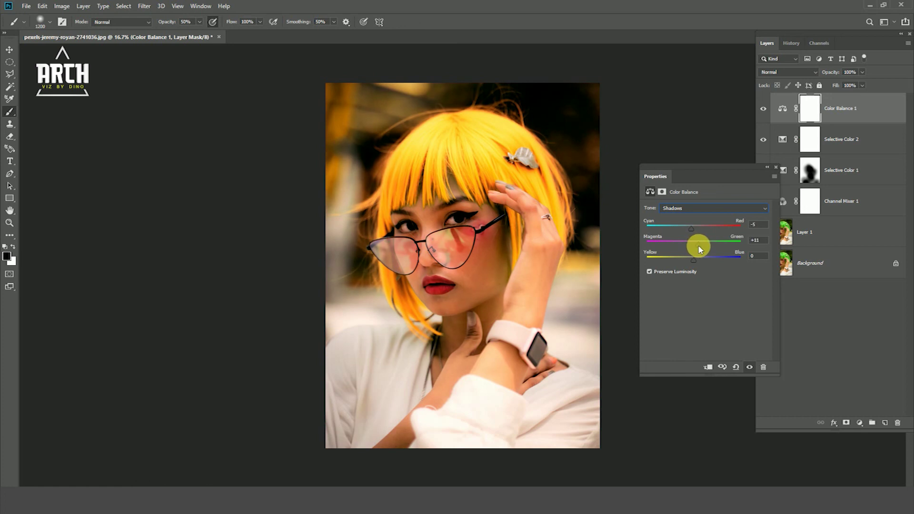
drag(694, 263, 694, 262)
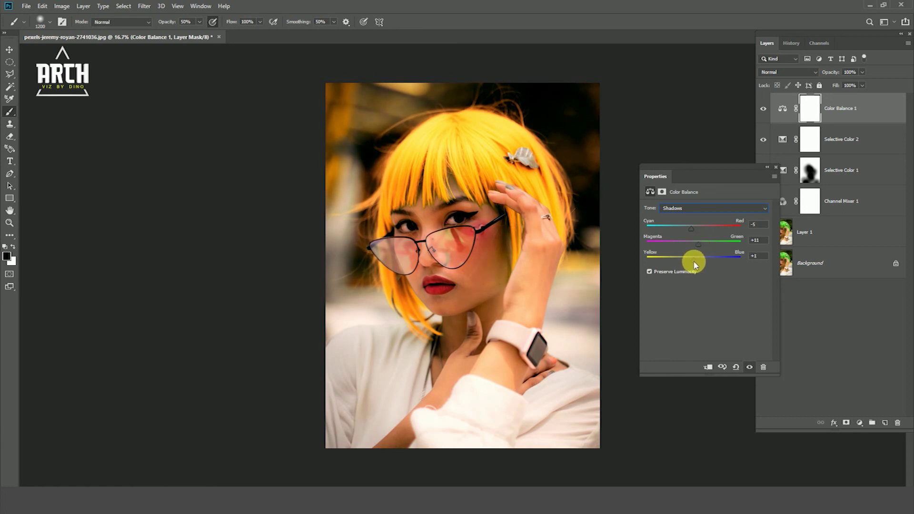
click(777, 170)
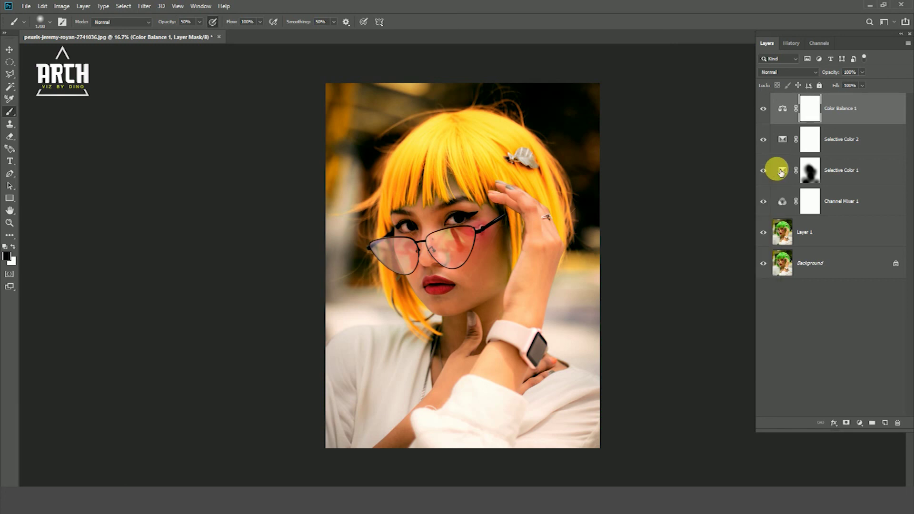
- Lower the Color Balance layer's opacity to 78% and deselect the layer
click(854, 105)
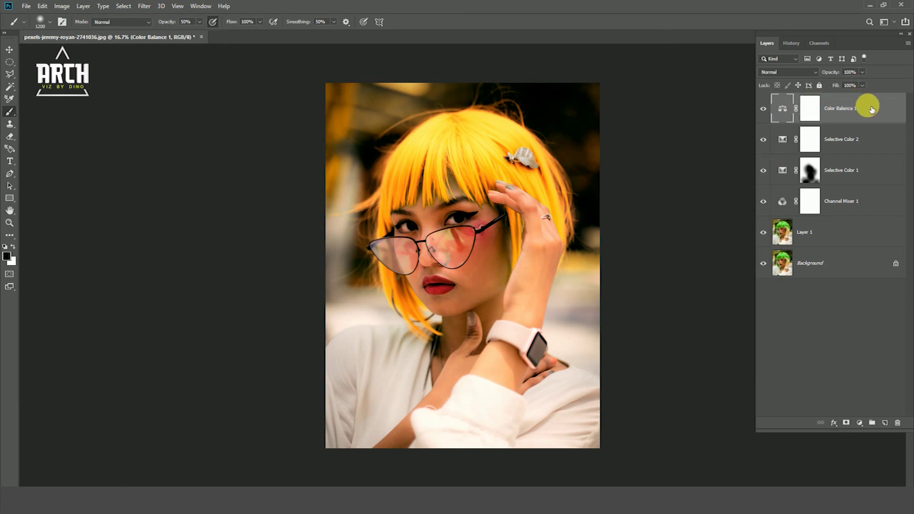
drag(861, 72, 856, 87)
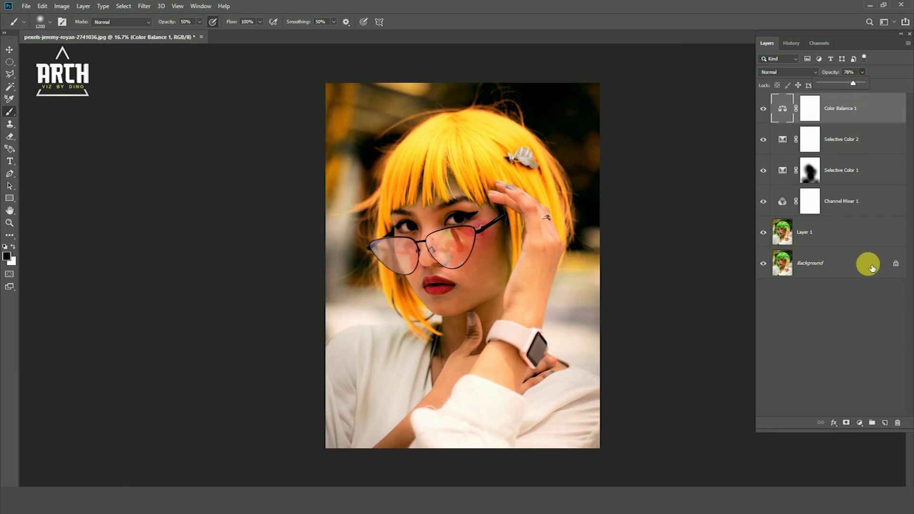
click(827, 335)
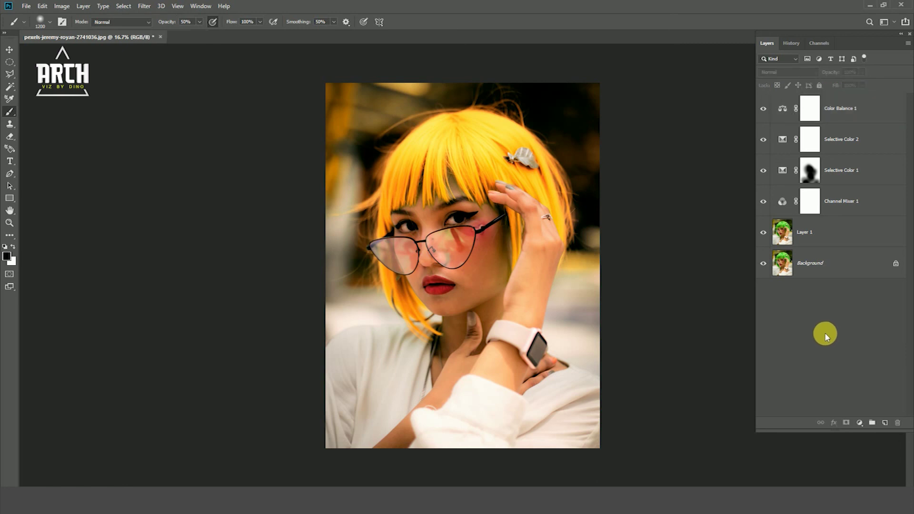
- Add a Levels adjustment layer above Color Balance with black input 6, midtone 1.19 and white input 247, and close its settings
click(864, 109)
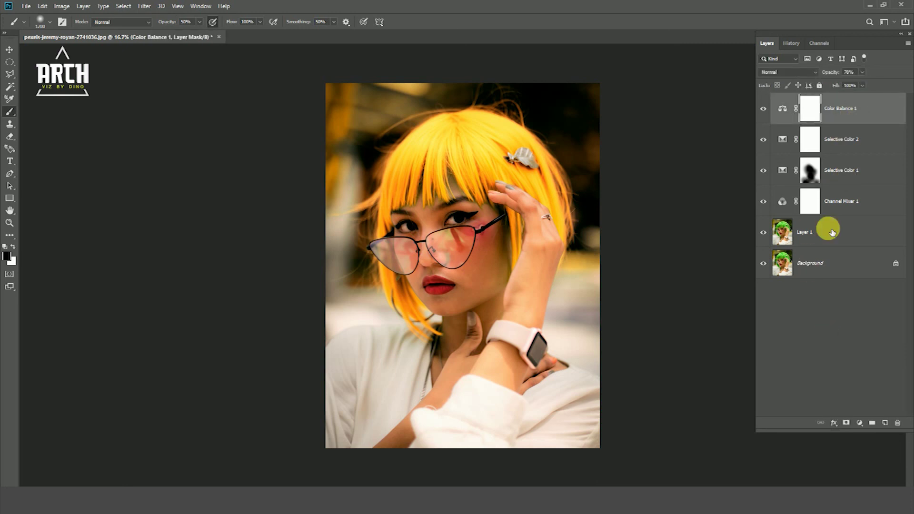
click(859, 423)
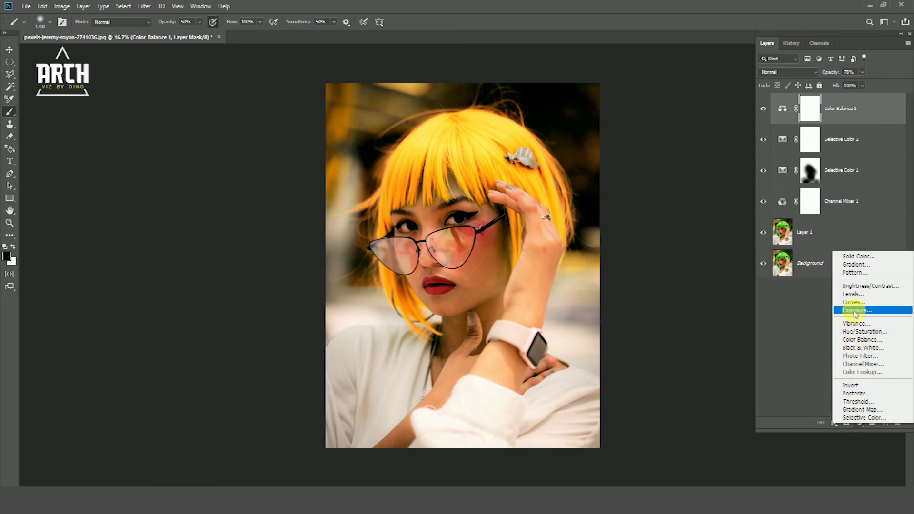
click(853, 294)
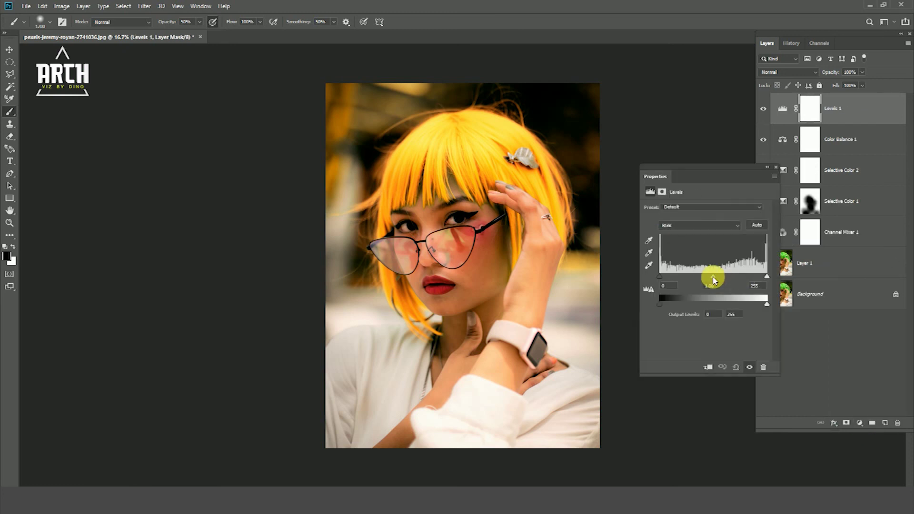
drag(712, 280, 710, 281)
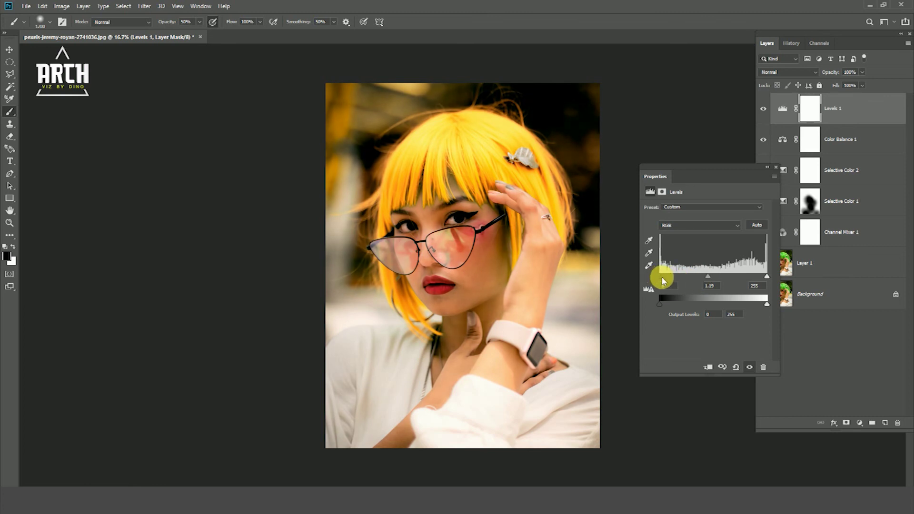
drag(768, 281, 763, 280)
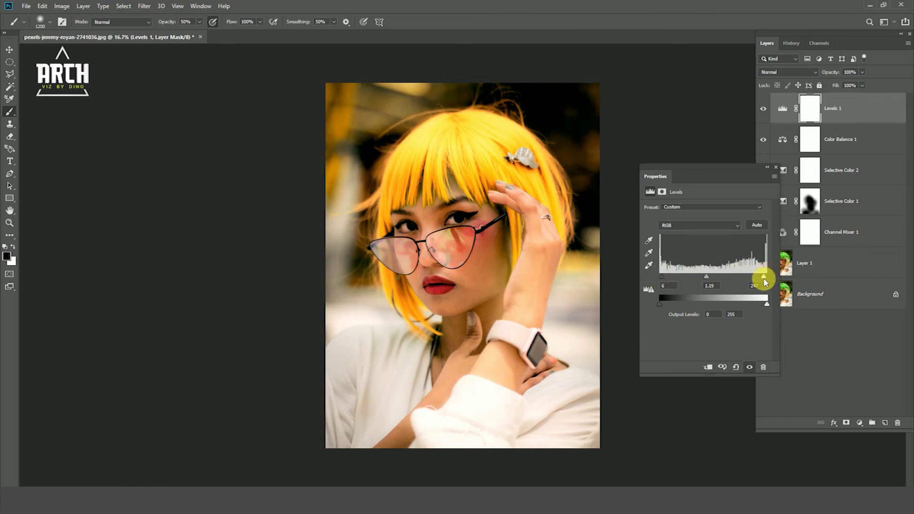
click(777, 170)
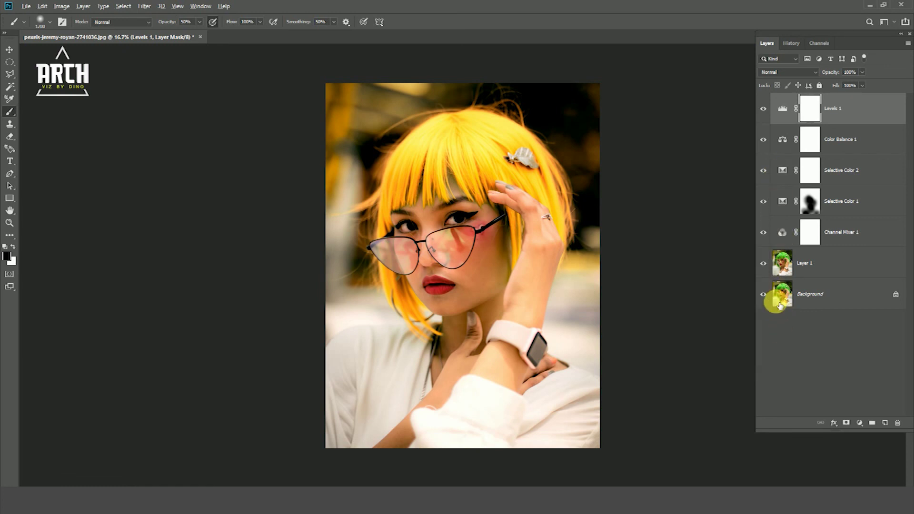
- Show only the Background layer, and restore all layers to compare the portrait before and after the edits
alt+click(763, 295)
alt+click(764, 297)
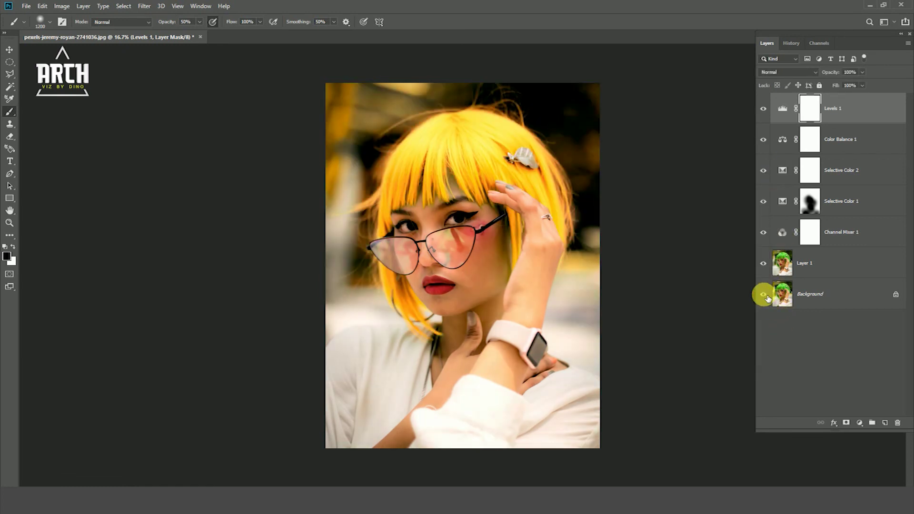